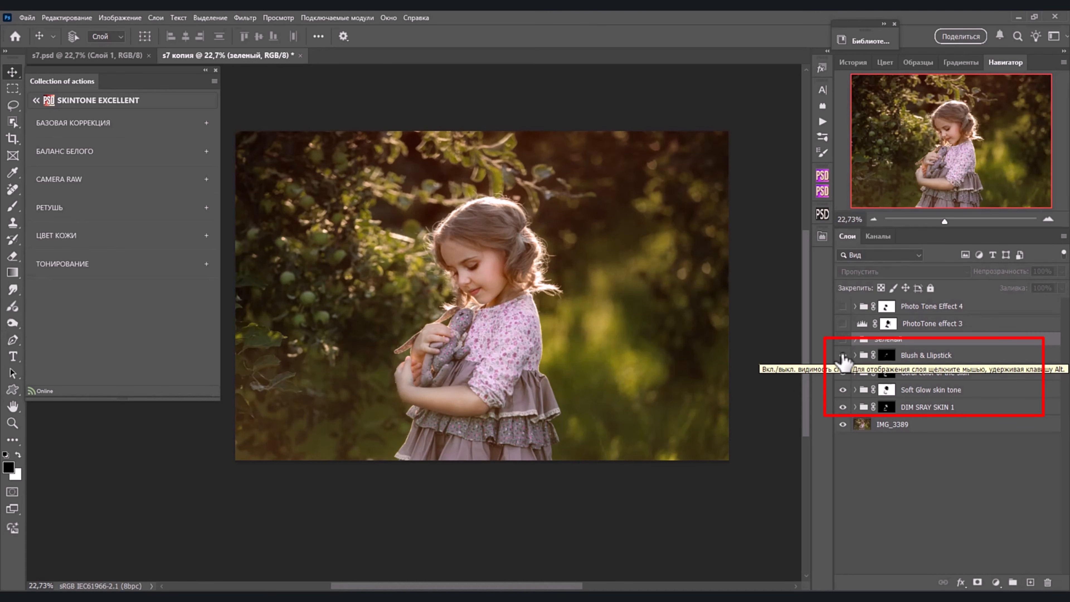
- Compare the photo with and without the four skin groups from DIM SRAY SKIN 1 up to Blush & Llipstick
drag(843, 356, 847, 416)
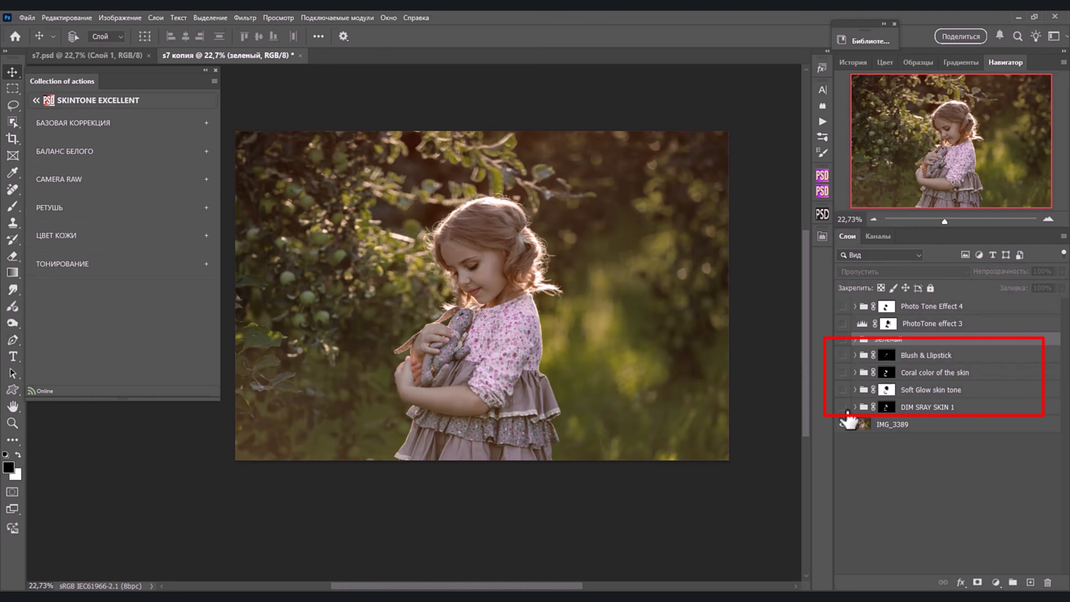
click(844, 390)
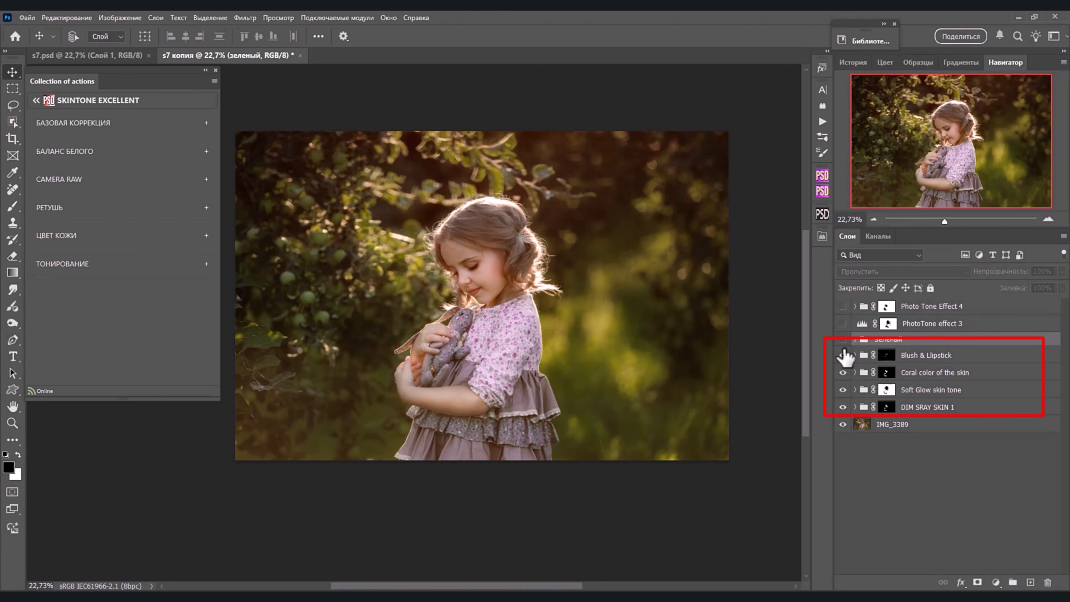
mouse_move(843, 355)
mouse_down()
mouse_move(842, 415)
mouse_move(841, 358)
mouse_up()
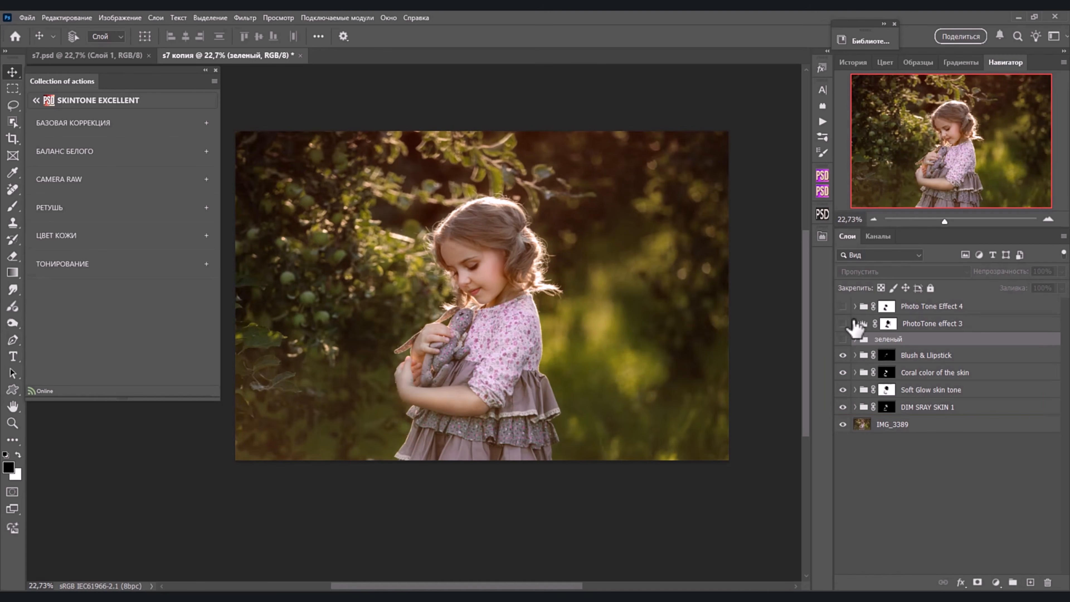
- Preview the PhotoTone effect 3 layer and the Photo Tone Effect 4 group one at a time, hiding each again
click(843, 323)
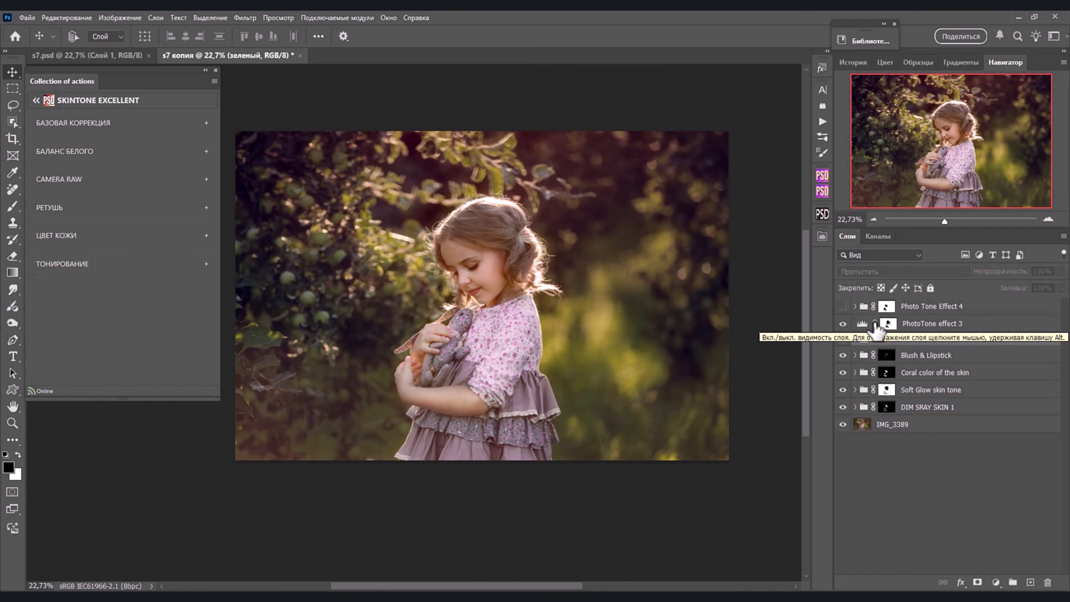
click(843, 323)
click(842, 307)
click(843, 306)
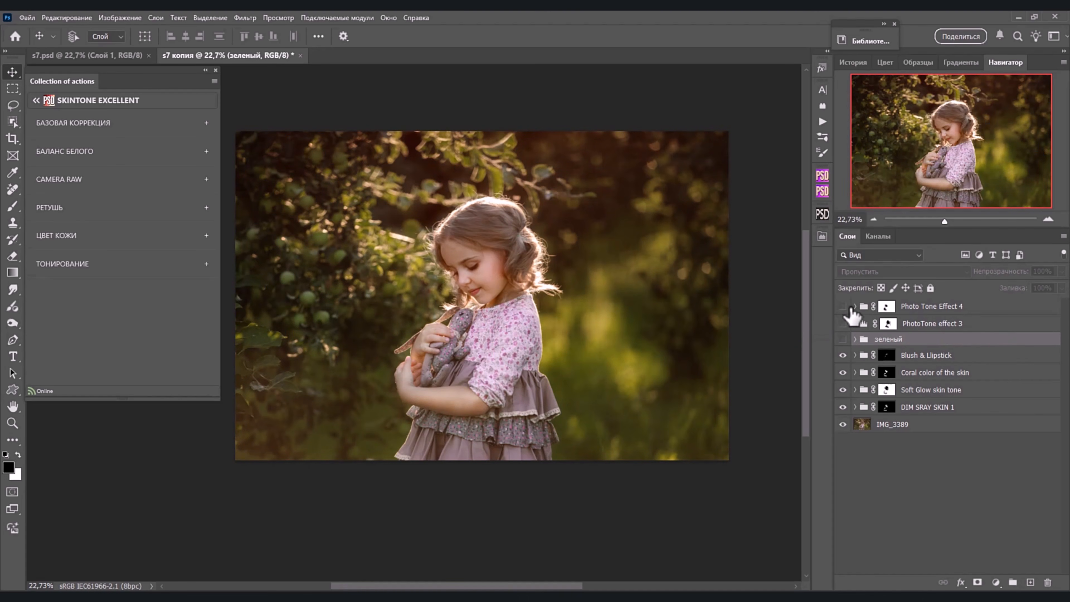
- Preview the зеленый group with its Cooling and Colour saturation subgroups shown, then collapse and hide the group
click(843, 339)
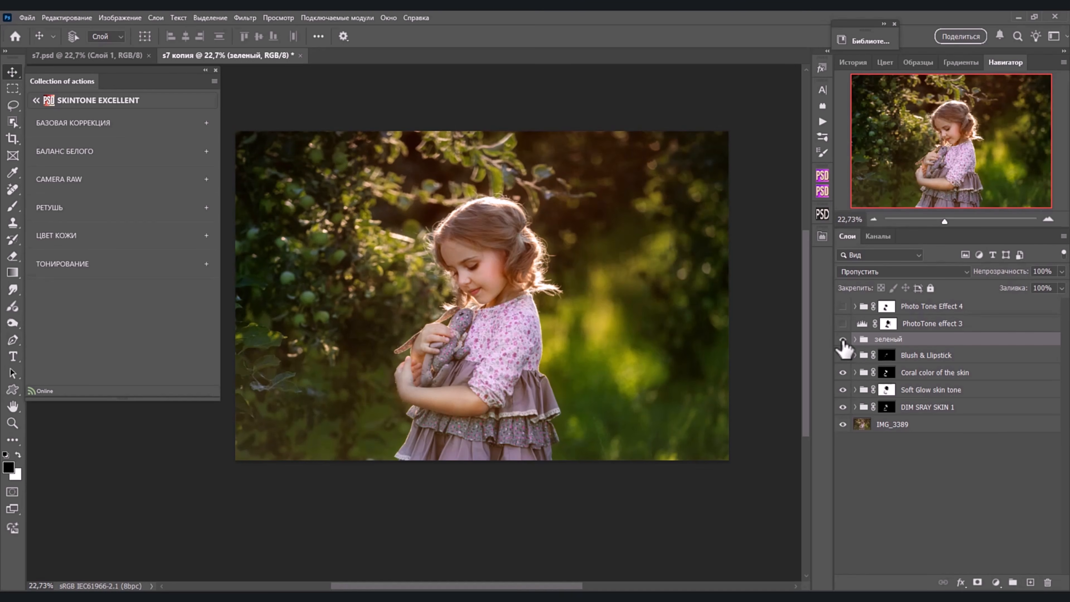
click(855, 340)
click(855, 340)
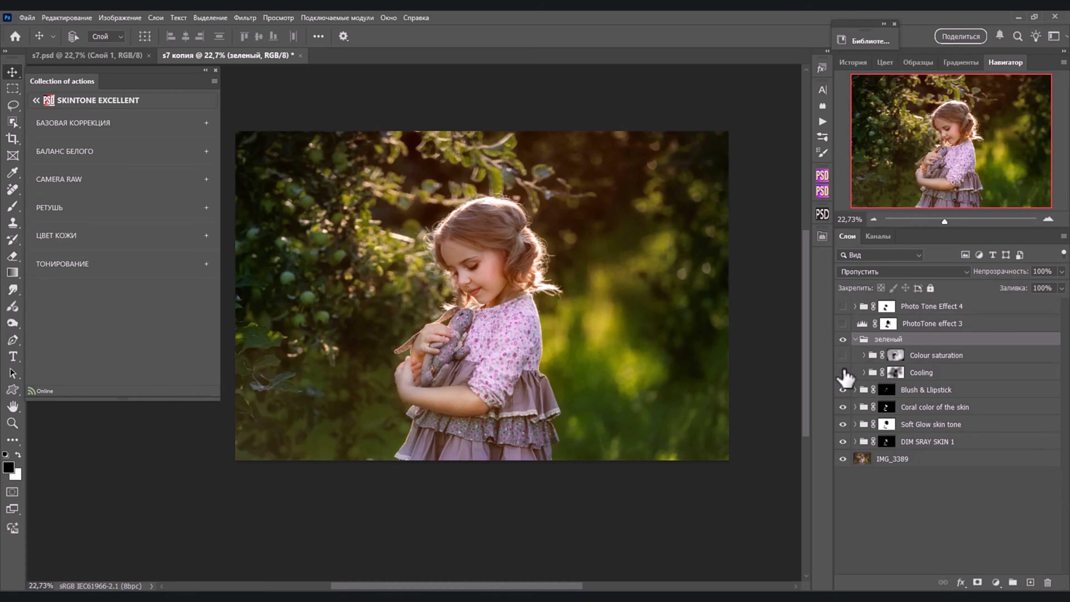
click(843, 373)
click(843, 356)
click(855, 340)
click(843, 339)
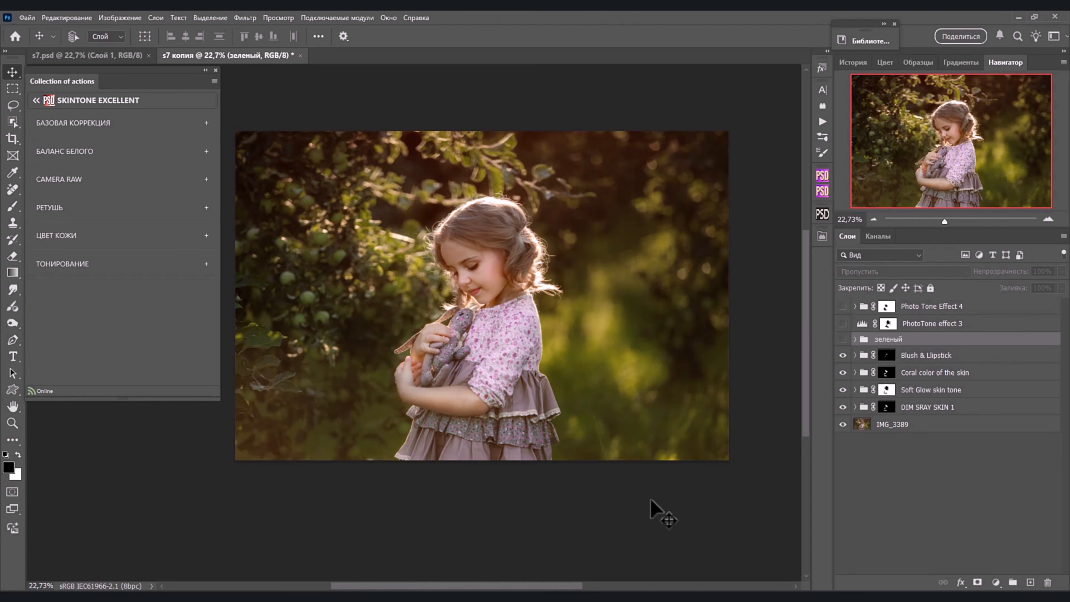
- Delete every layer and group above IMG_3389, from Photo Tone Effect 4 down to DIM SRAY SKIN 1
click(928, 310)
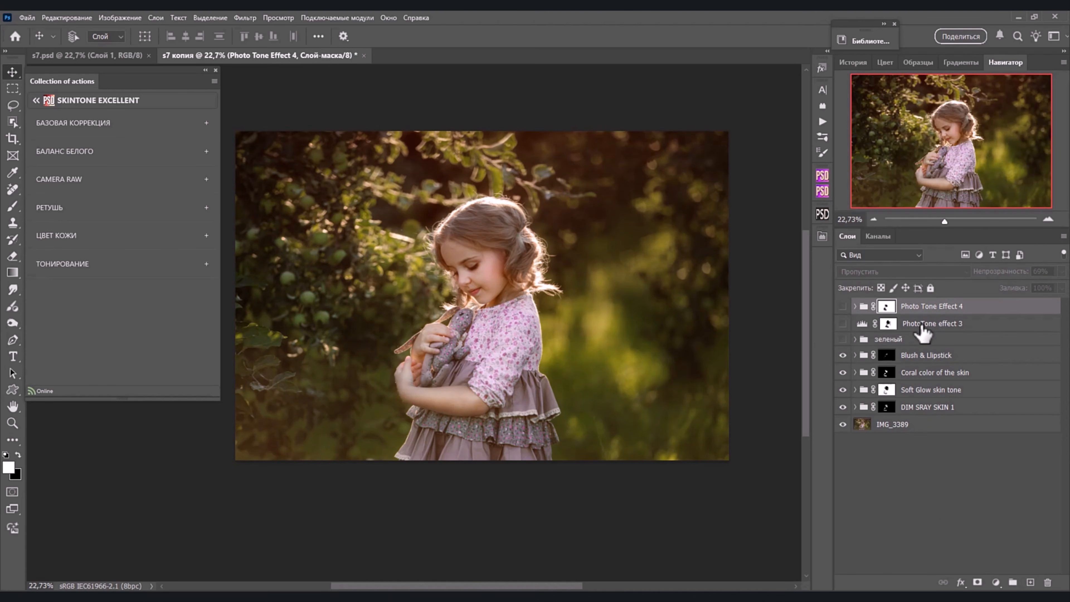
shift+click(918, 412)
key(Delete)
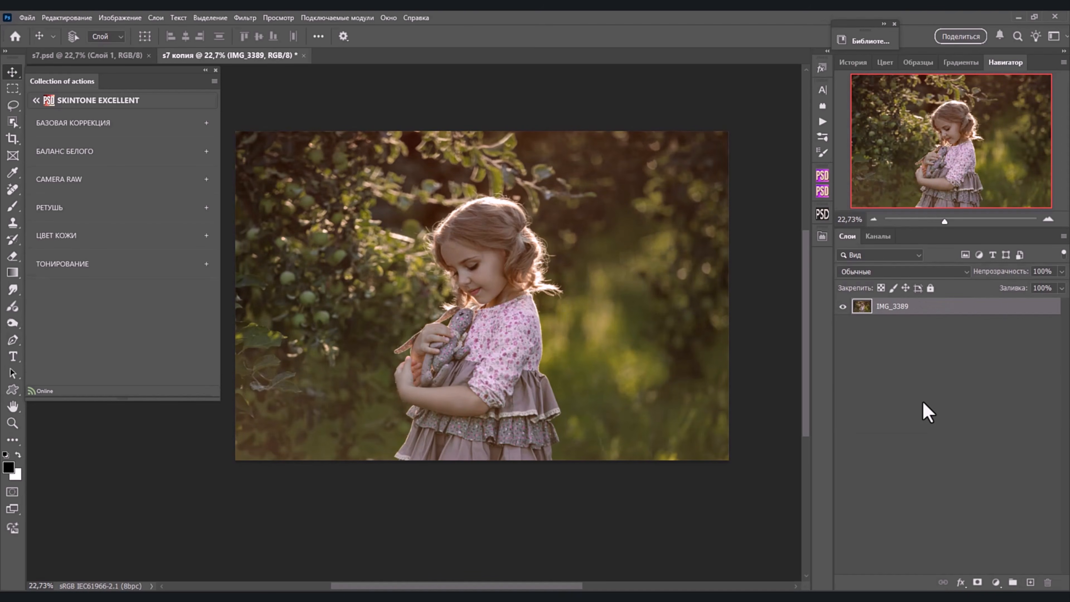
- Run the ТУСКЛАЯ СЕРАЯ КОЖА 1 skin colour action and preview its full effect with the group mask temporarily disabled
click(206, 236)
scroll(219, 291, down, 1)
scroll(216, 290, down, 3)
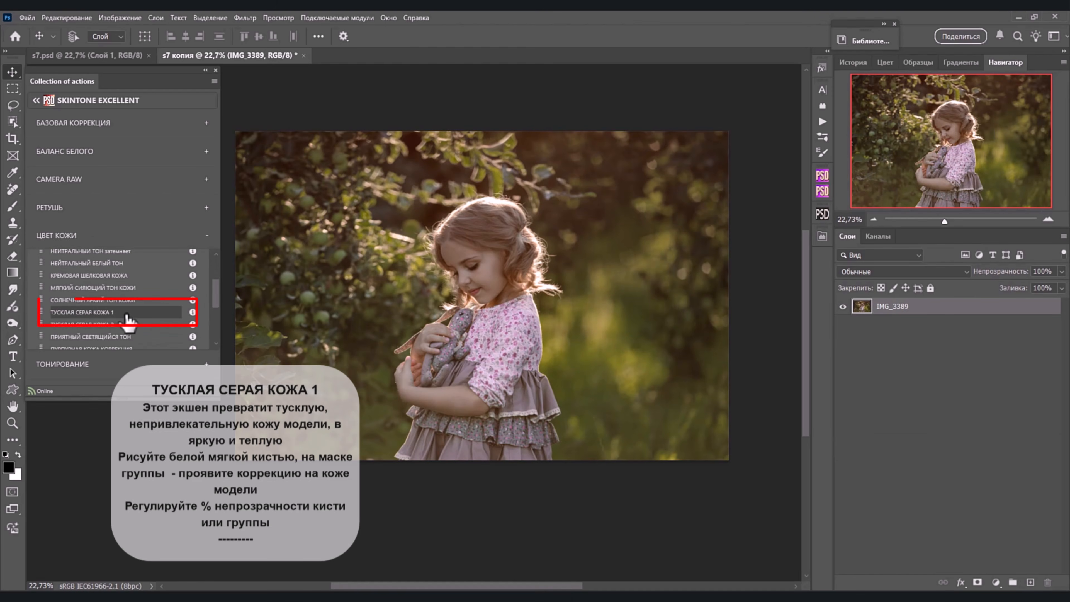
click(127, 312)
right_click(886, 321)
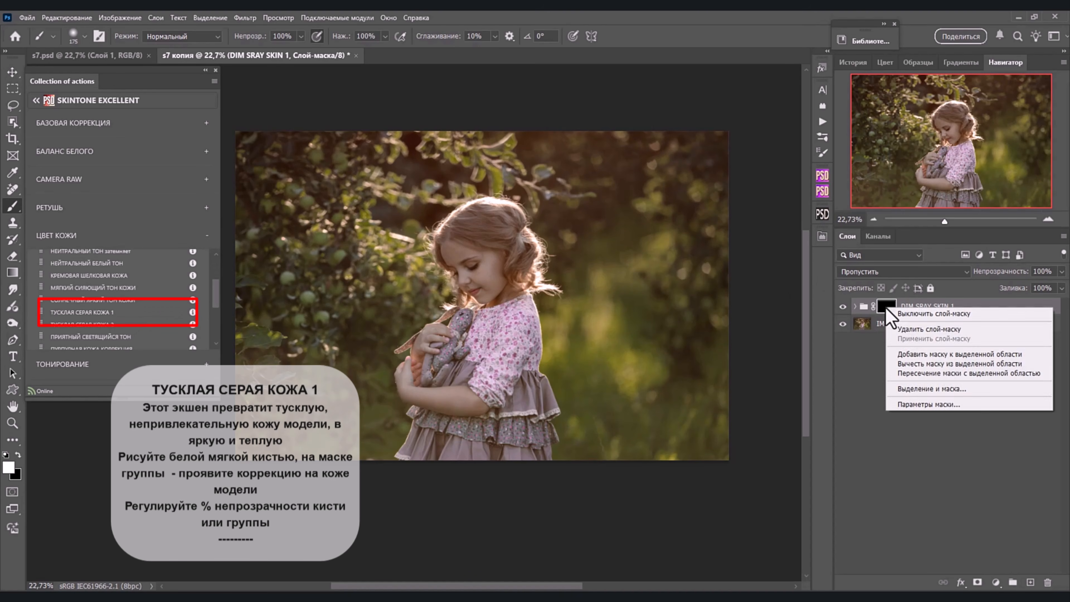
click(896, 317)
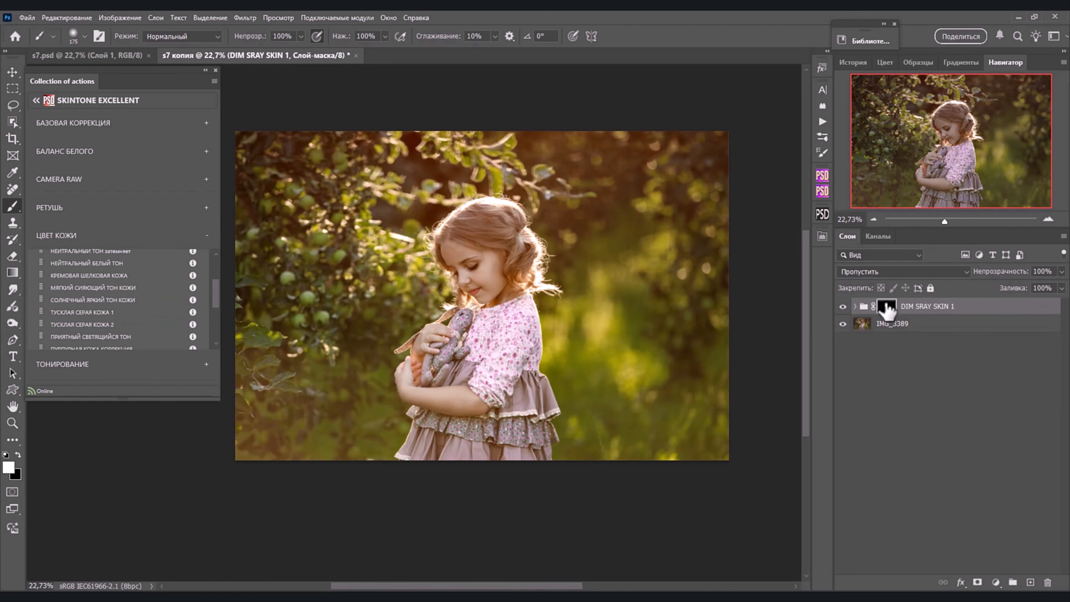
click(887, 310)
- Paint white with a 300 px brush on the DIM SRAY SKIN 1 mask over the girl's face and arms, and compare the result
key(bracketright)
key(bracketright)
key(bracketright)
drag(450, 246, 487, 273)
drag(489, 233, 501, 240)
mouse_move(429, 353)
mouse_down()
mouse_move(416, 390)
mouse_move(440, 331)
mouse_move(422, 357)
mouse_move(425, 395)
mouse_up()
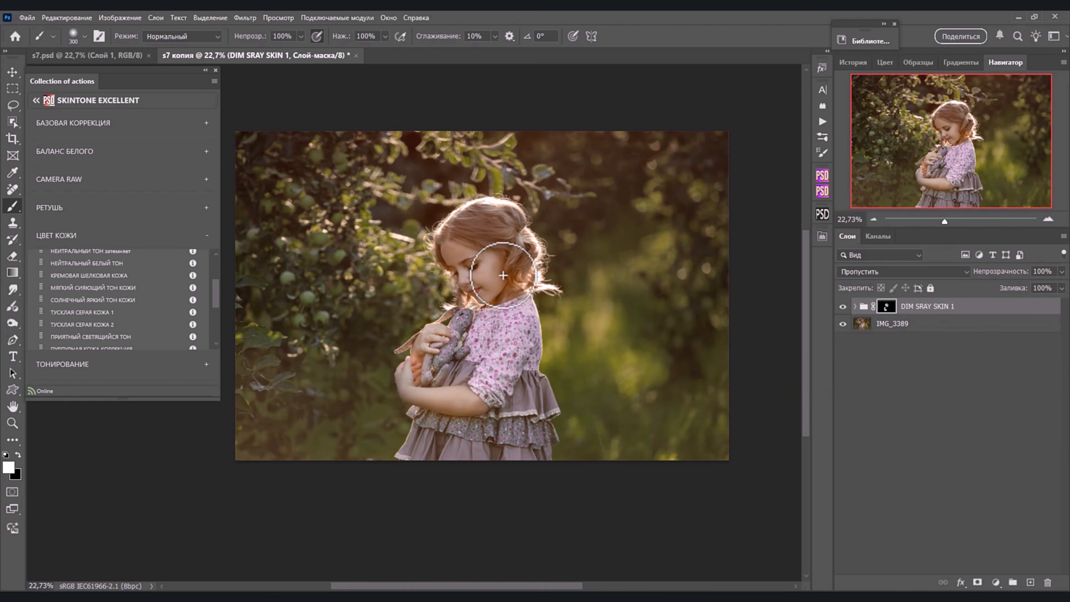
click(842, 307)
click(843, 308)
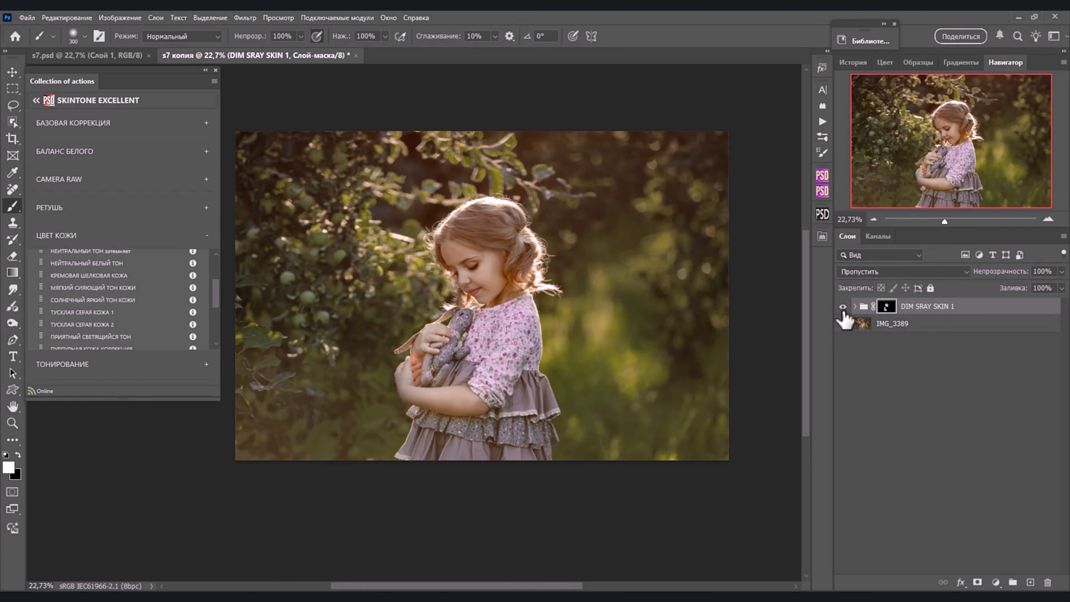
- Run the МЯГКИЙ СИЯЮЩИЙ ТОН КОЖИ action and preview its full effect with the group mask temporarily disabled
click(145, 290)
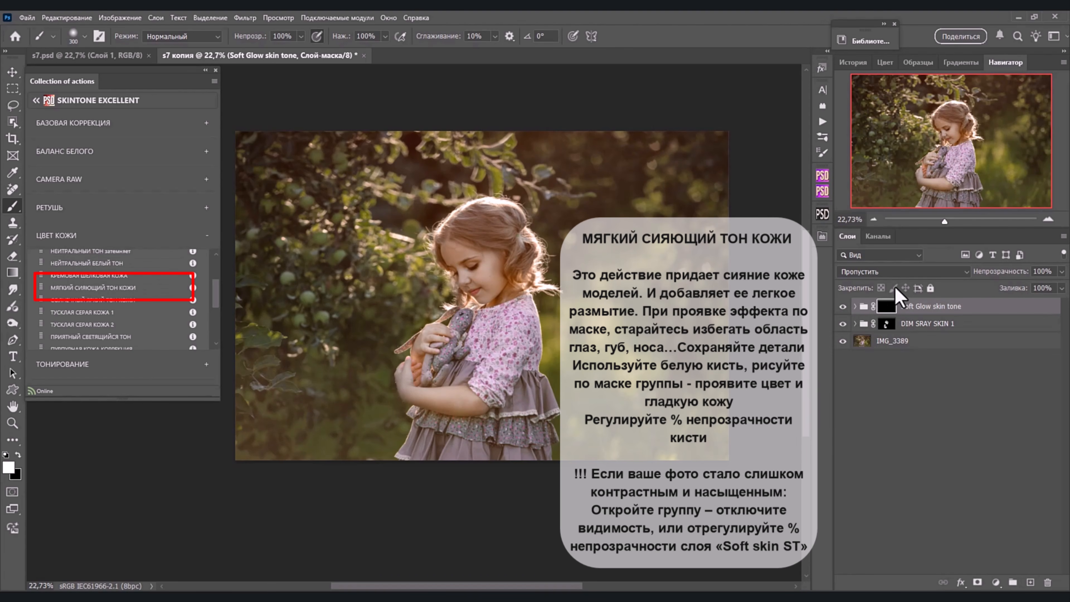
right_click(885, 305)
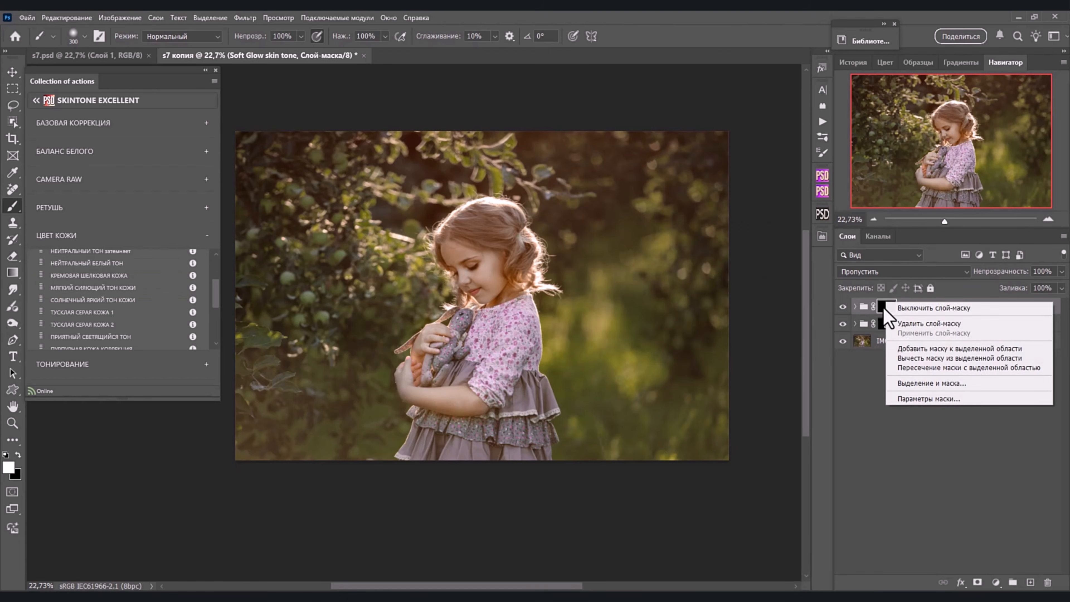
click(897, 309)
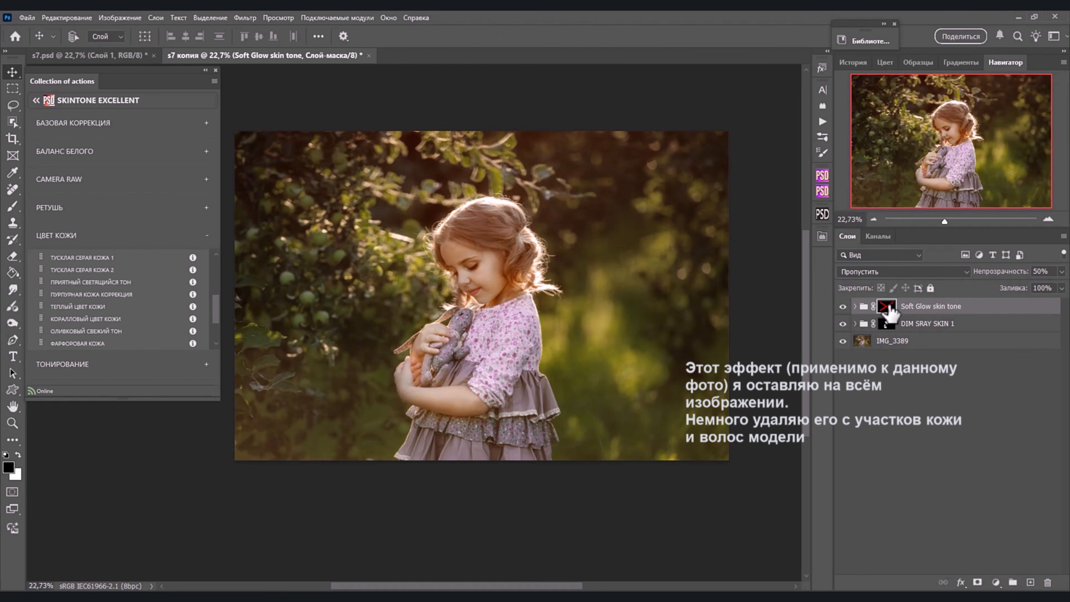
shift+click(888, 310)
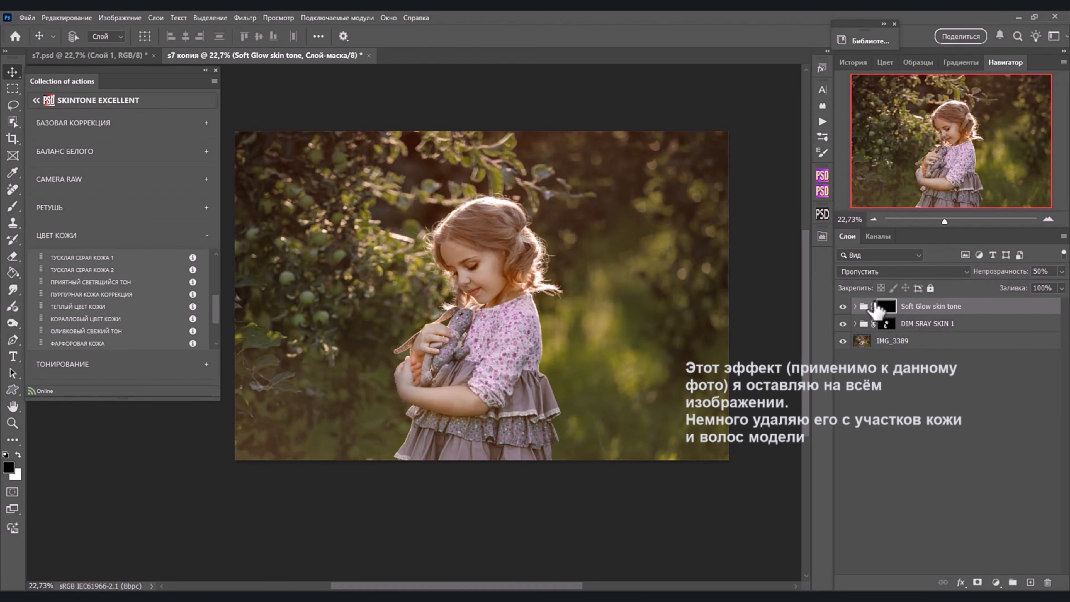
- Invert the Soft Glow skin tone mask and paint black over the girl's hair and skin to reduce the glow there
key(ctrl+i)
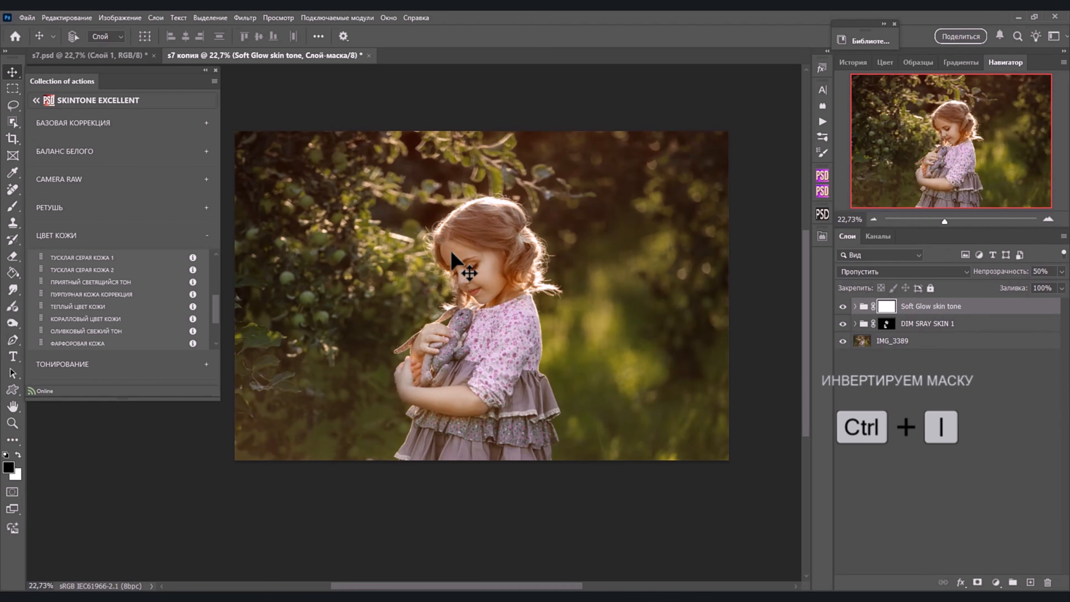
key(b)
drag(491, 213, 489, 225)
key(bracketright)
key(bracketright)
key(bracketright)
drag(457, 428, 425, 365)
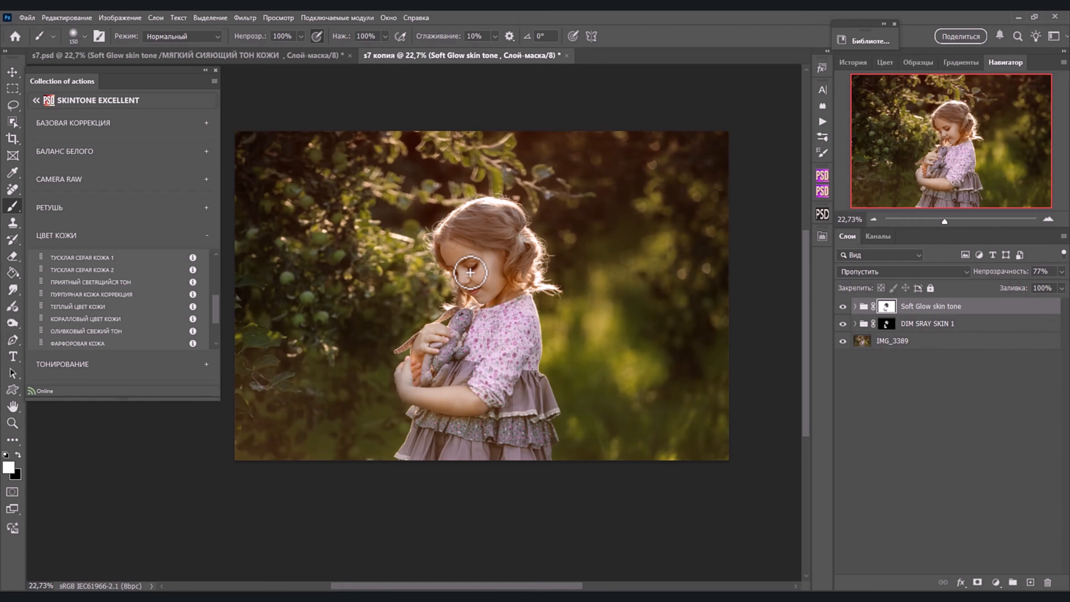
key(x)
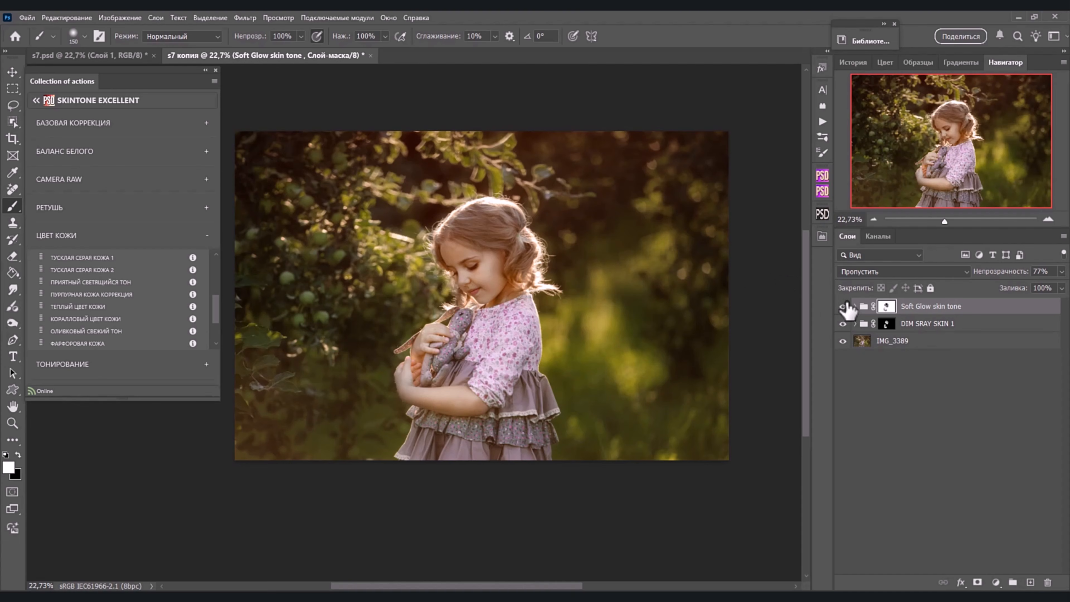
mouse_move(843, 306)
mouse_down()
mouse_move(843, 331)
mouse_move(843, 307)
mouse_up()
key(v)
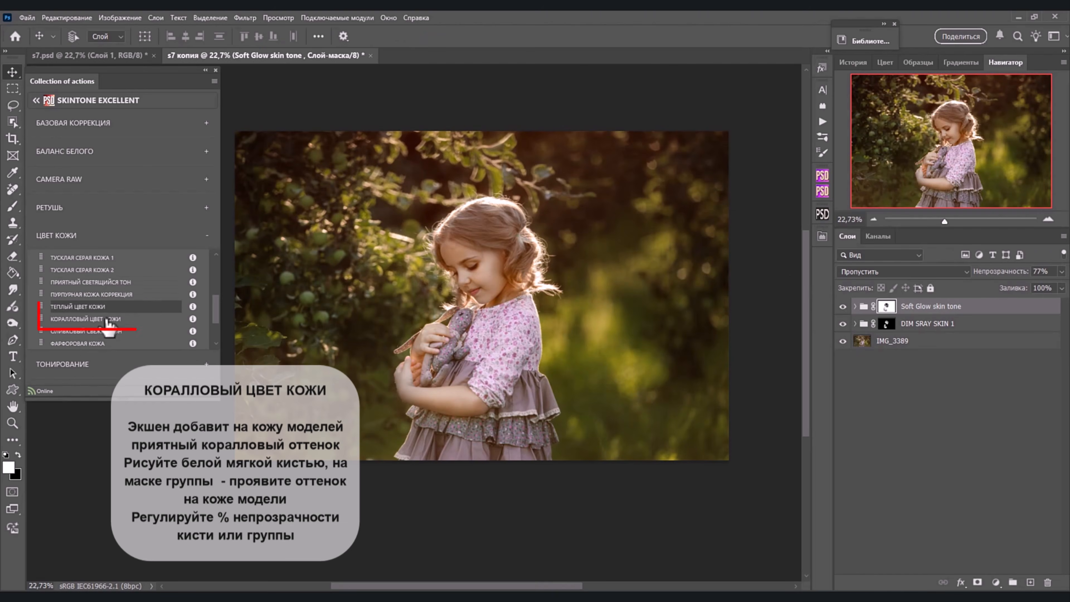
- Run the КОРАЛЛОВЫЙ ЦВЕТ КОЖИ action and reveal its coral tint on the girl's skin through the group mask
click(119, 321)
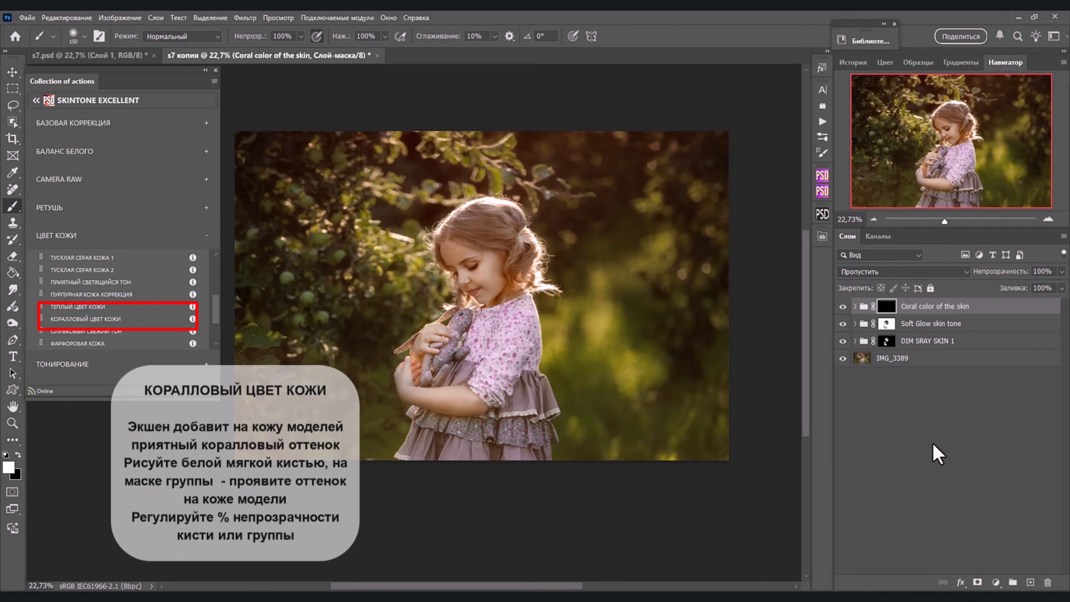
right_click(889, 308)
click(892, 308)
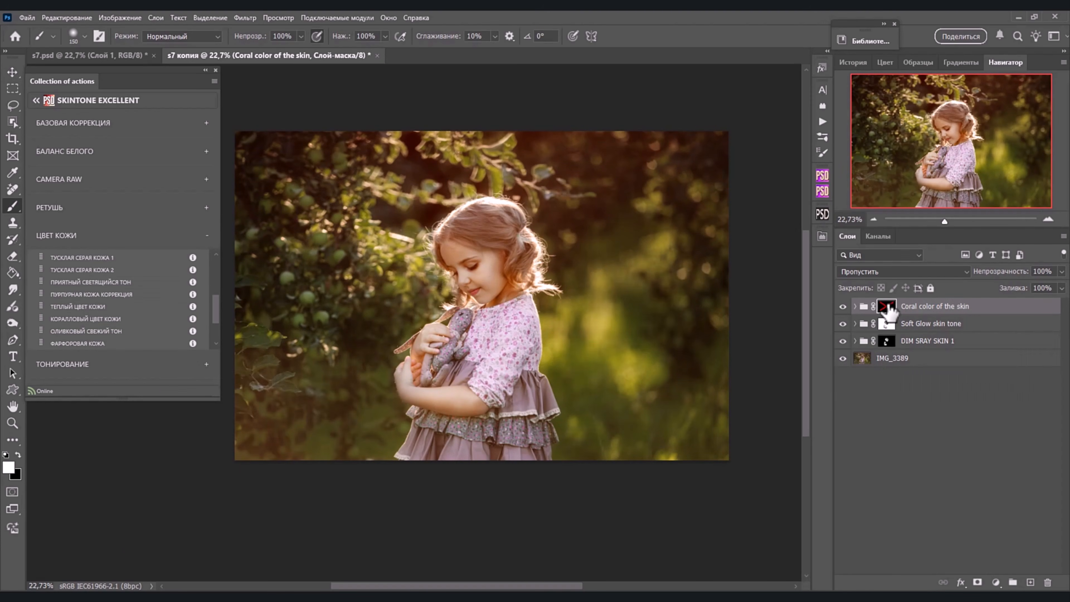
shift+click(890, 311)
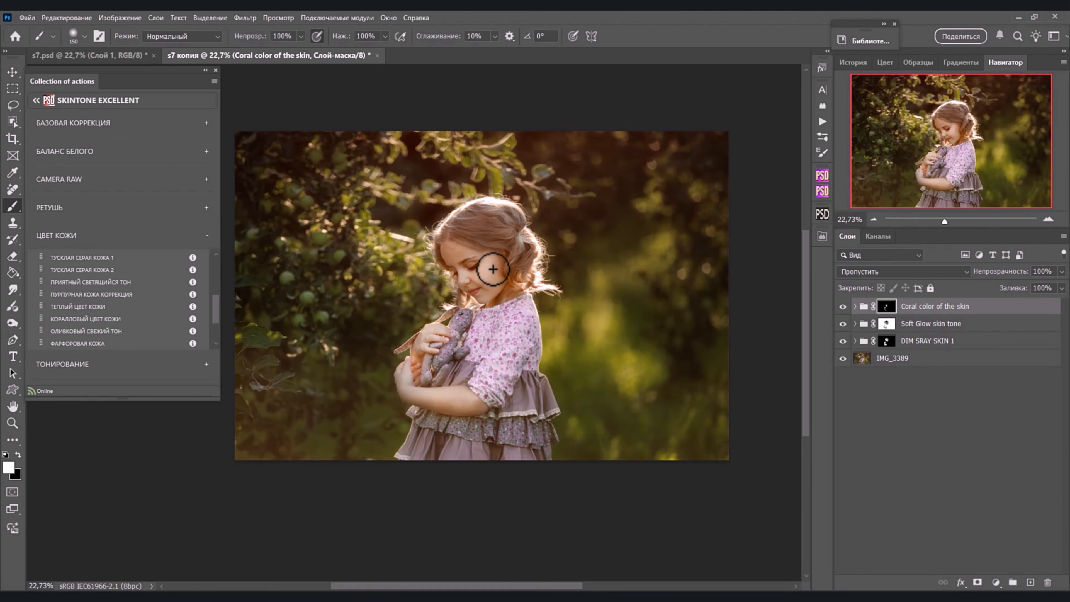
click(843, 307)
click(842, 307)
- Run the РУМЯНА & ПОМАДА retouching action and reduce the brush size to 100 px
click(79, 207)
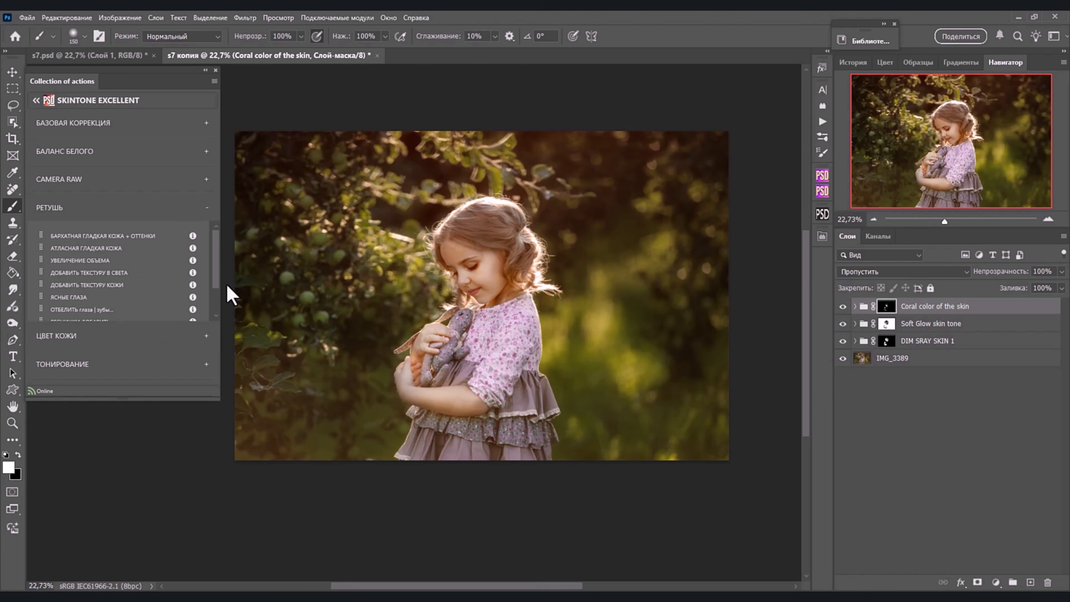
scroll(217, 287, down, 2)
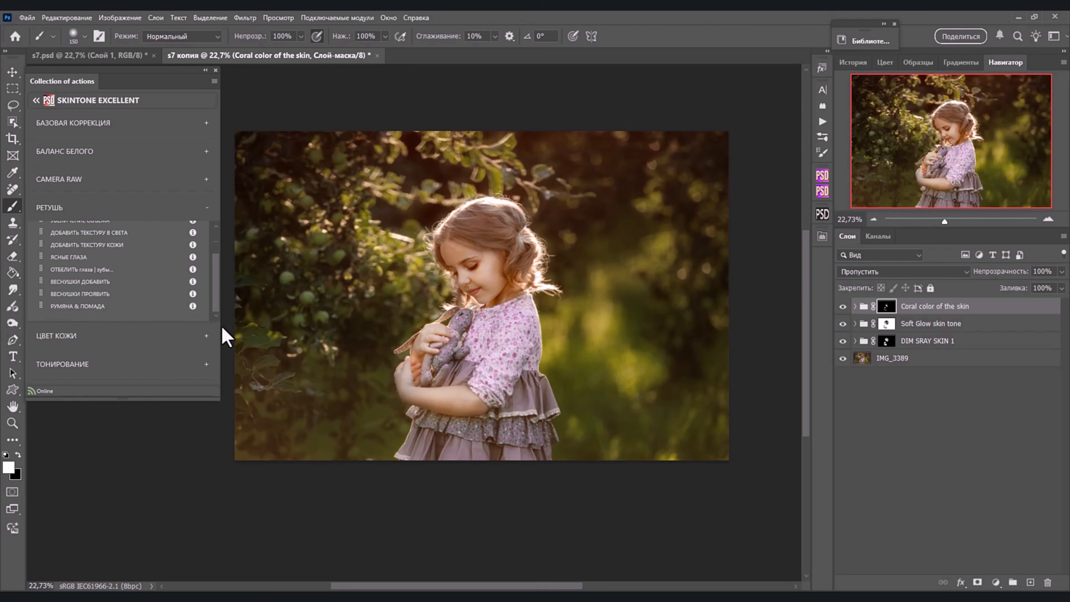
click(91, 308)
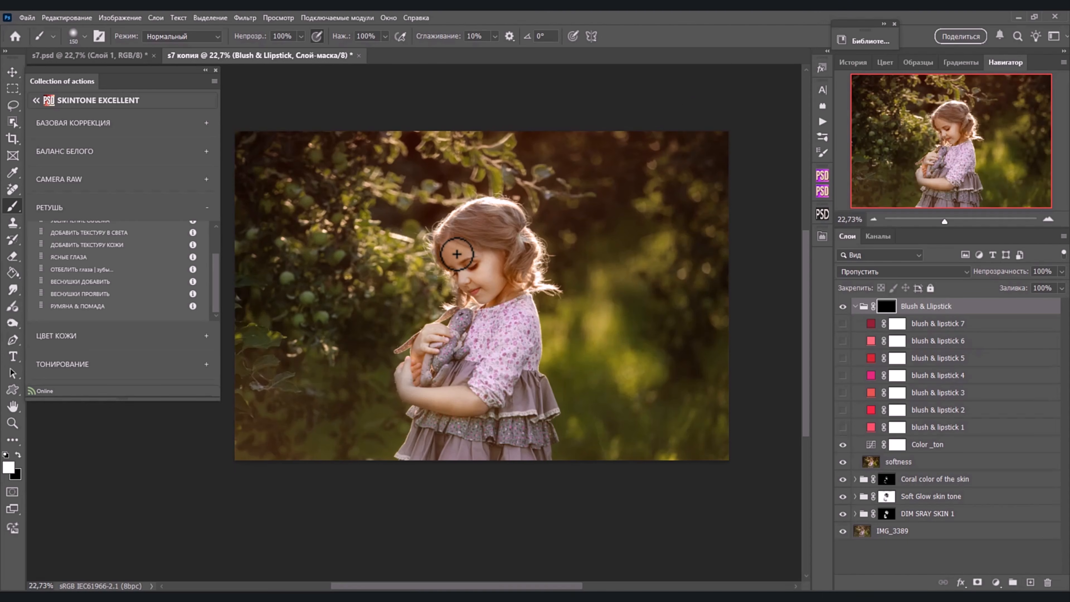
key(bracketleft)
key(bracketleft)
- Show the blush & lipstick 6 layer and set its opacity to 24%
click(843, 340)
click(897, 340)
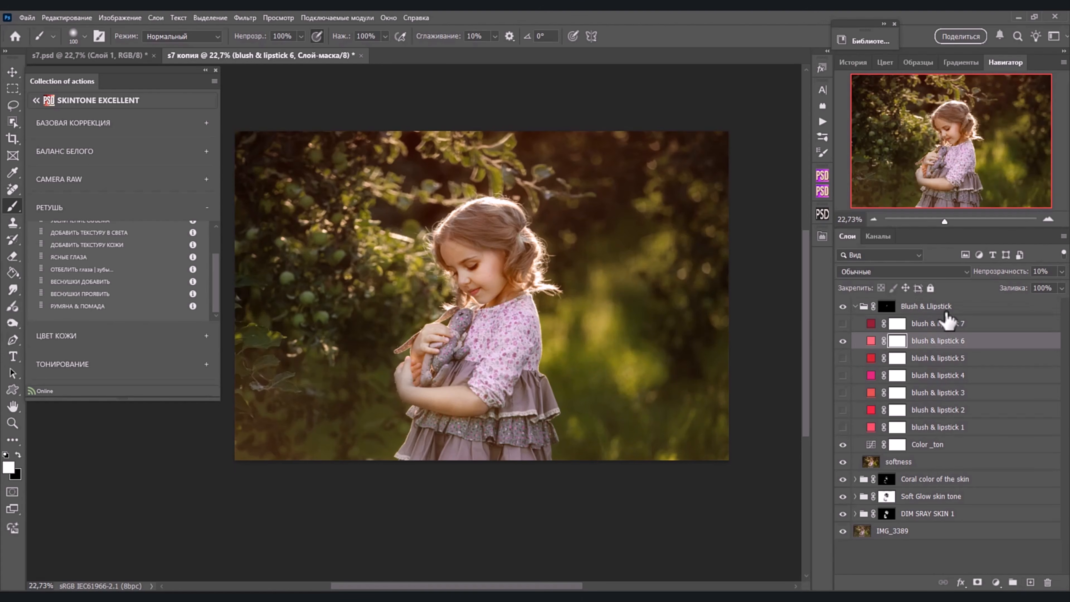
drag(1004, 272, 995, 272)
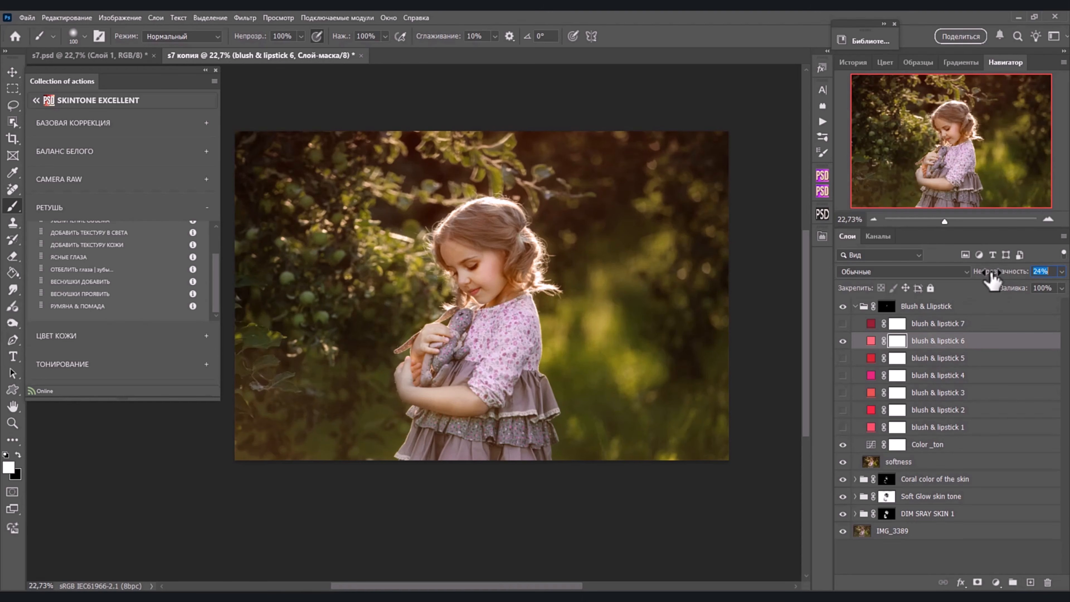
- Paint white on the Blush & Llipstick group mask over the girl's cheek to reveal the blush
click(886, 306)
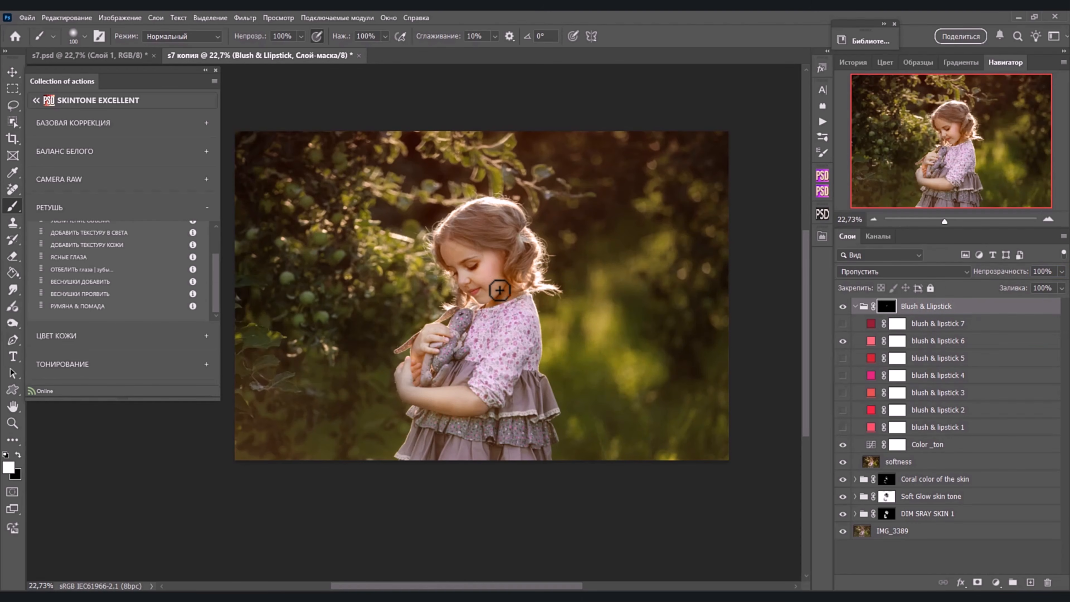
drag(495, 270, 496, 263)
key(x)
key(x)
- Compare the photo with and without the blush, collapse the Blush & Llipstick group, and compare the whole retouch with the original IMG_3389
click(843, 306)
click(842, 306)
click(855, 307)
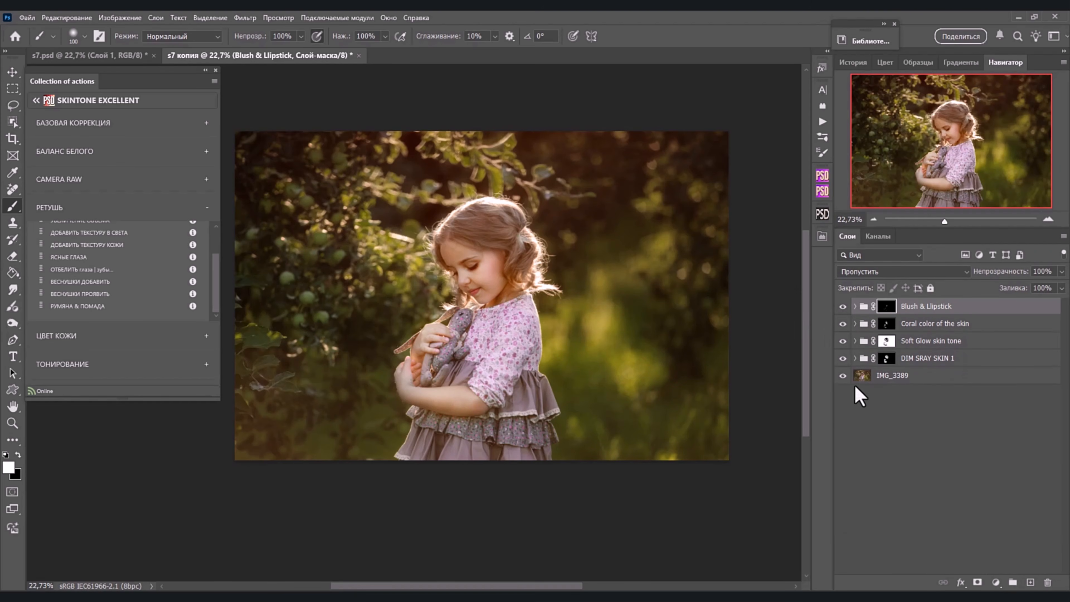
alt+click(843, 375)
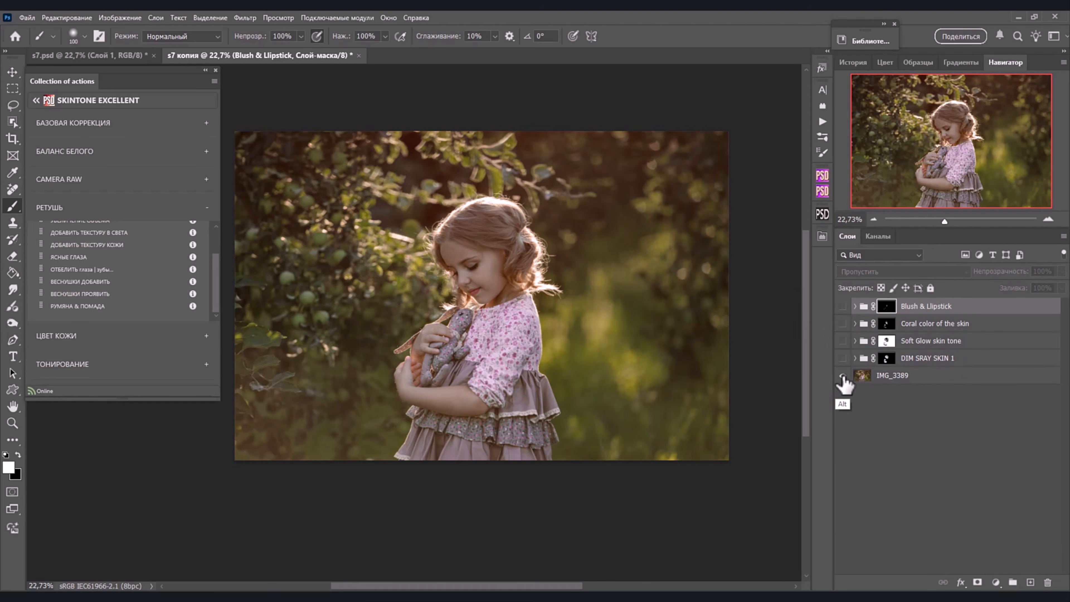
alt+click(843, 375)
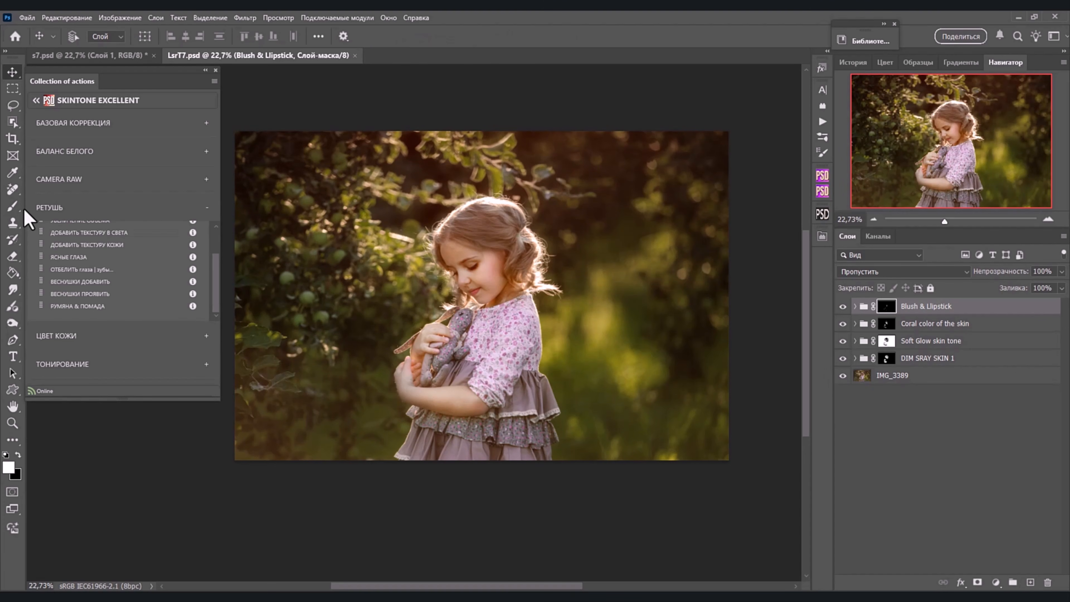
- Run the ХОЛОДНЫЙ ДОБАВИТЬ white balance action and preview the Cooling effect with its group mask disabled
click(126, 153)
click(121, 194)
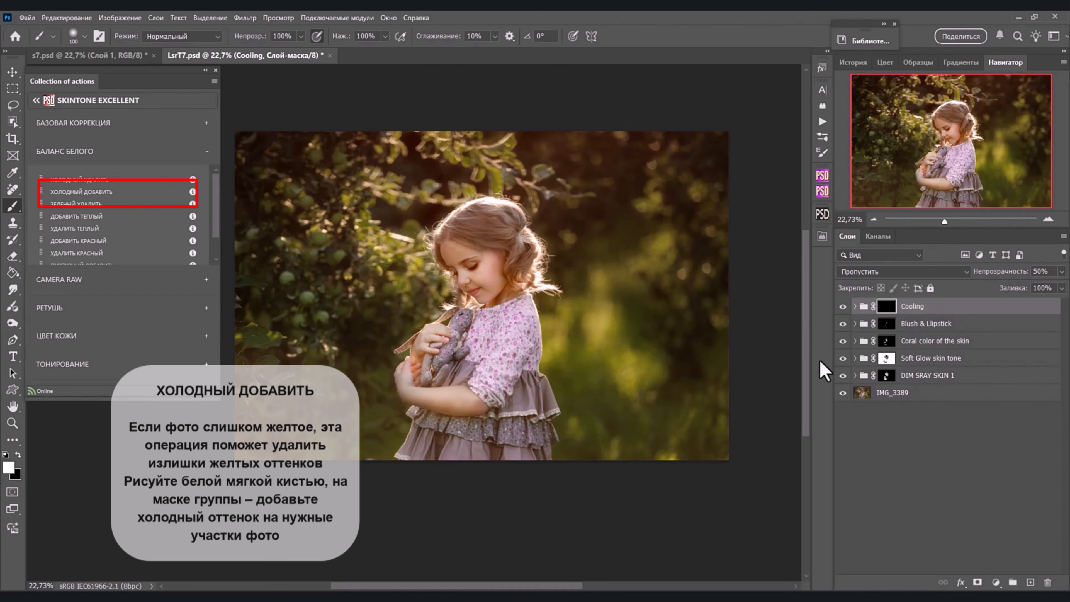
right_click(883, 304)
click(905, 311)
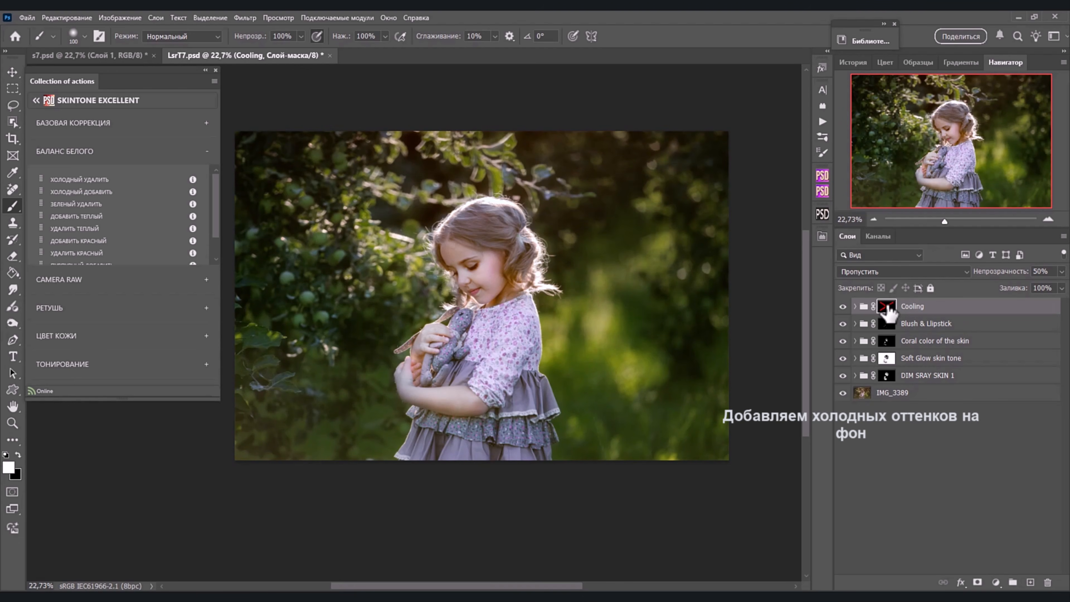
- Paint white on the Cooling group mask over the greenery on both sides of the girl with an enlarged soft brush
key(bracketright)
key(bracketright)
key(bracketright)
key(bracketright)
key(bracketright)
key(bracketright)
key(bracketright)
key(bracketright)
key(bracketright)
key(bracketright)
key(bracketright)
key(bracketright)
key(bracketright)
key(bracketright)
key(bracketright)
drag(692, 176, 682, 321)
mouse_move(357, 230)
mouse_down()
mouse_move(325, 404)
mouse_move(328, 383)
mouse_up()
- Switch to a black brush reduced to 300 px and compare the photo with and without the Cooling group
key(bracketleft)
key(bracketleft)
key(bracketleft)
key(bracketleft)
key(x)
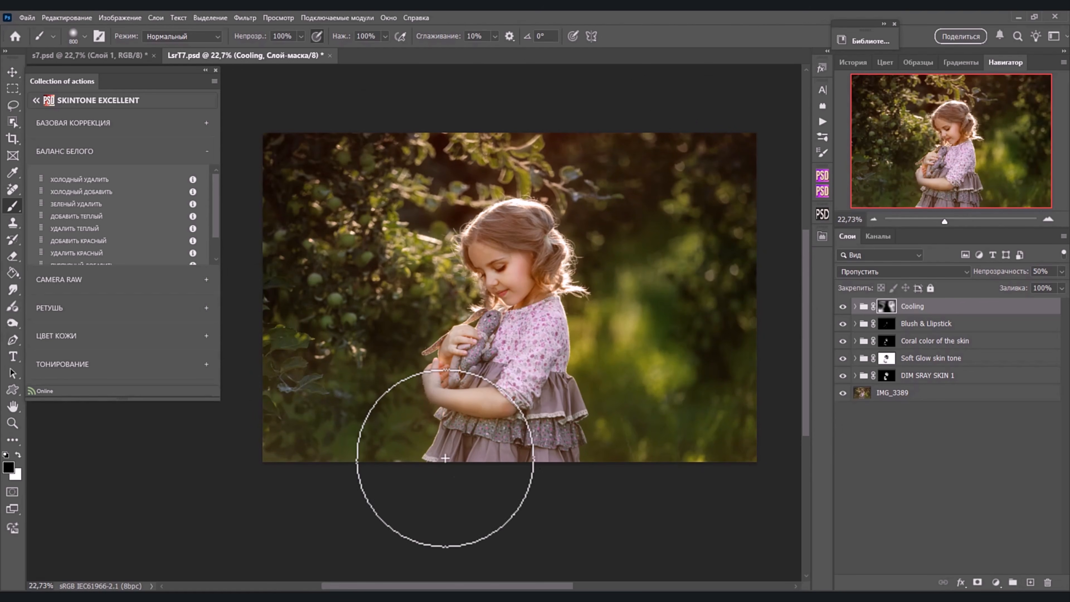
key(bracketleft)
key(bracketleft)
key(bracketleft)
key(bracketleft)
key(bracketleft)
click(843, 307)
click(843, 307)
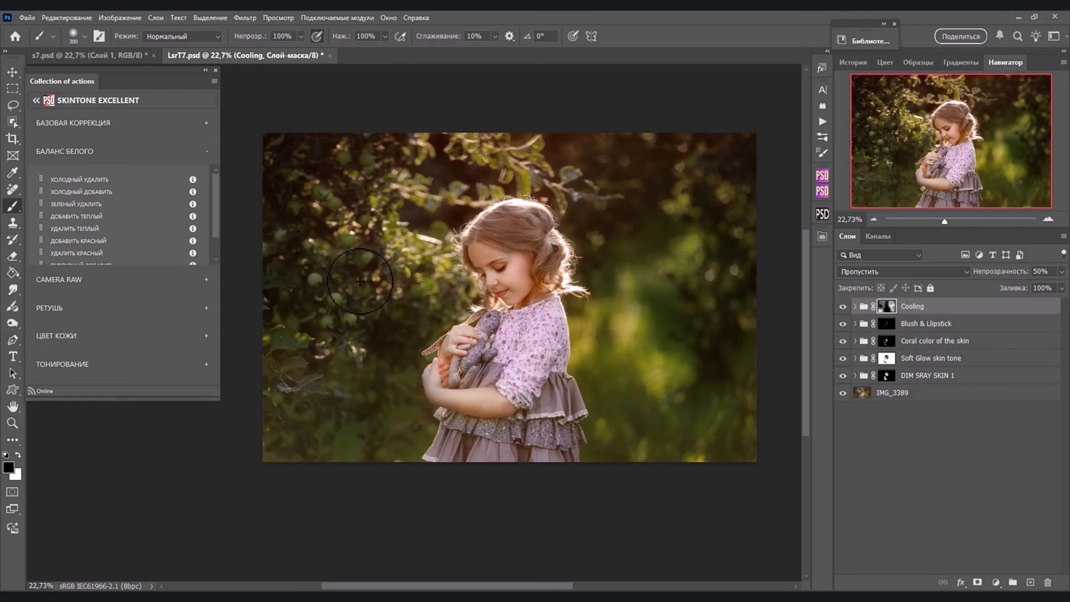
- Run the НАСЫЩЕННЫЕ ЦВЕТА basic correction action and preview the Colour saturation effect with its mask temporarily disabled
click(105, 123)
drag(214, 162, 215, 198)
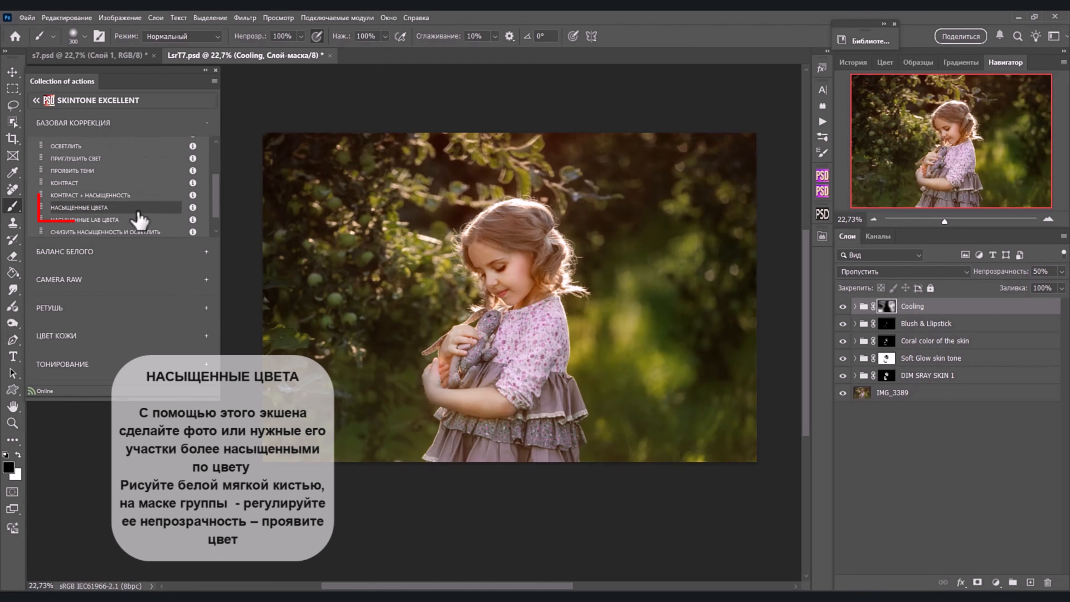
click(139, 210)
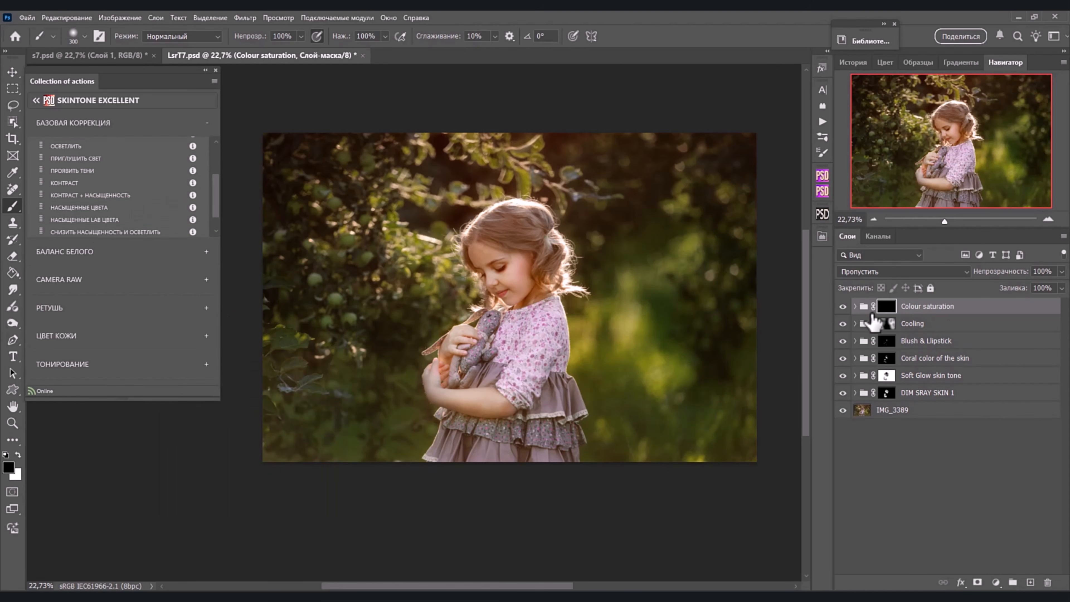
right_click(892, 312)
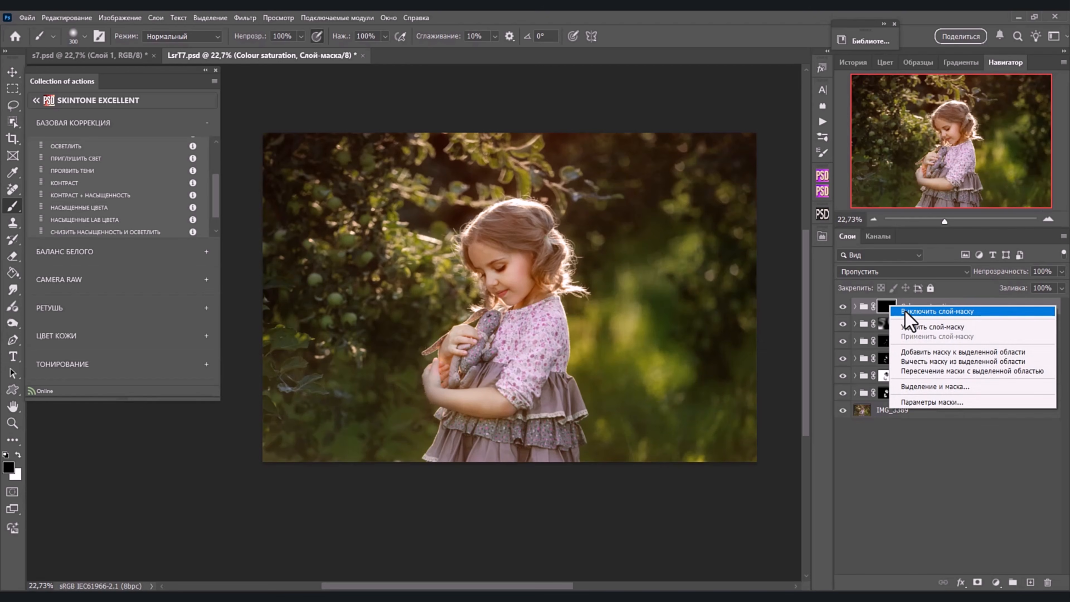
click(906, 313)
shift+click(887, 306)
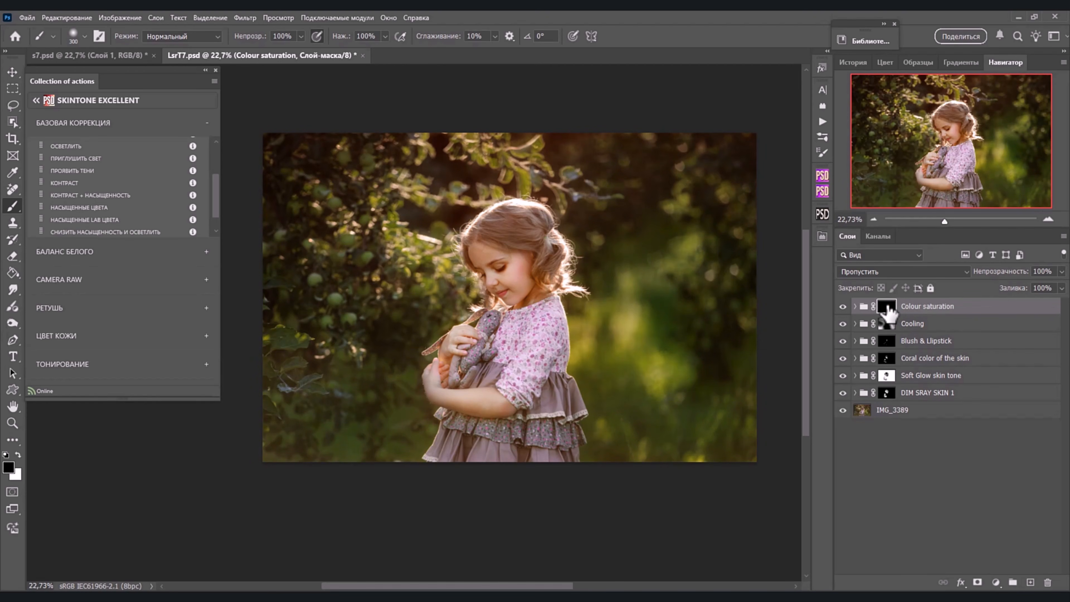
- Replace the Colour saturation mask with a copy of the Cooling mask and refine it in white with 150 px and 400 px brushes
drag(887, 325, 887, 306)
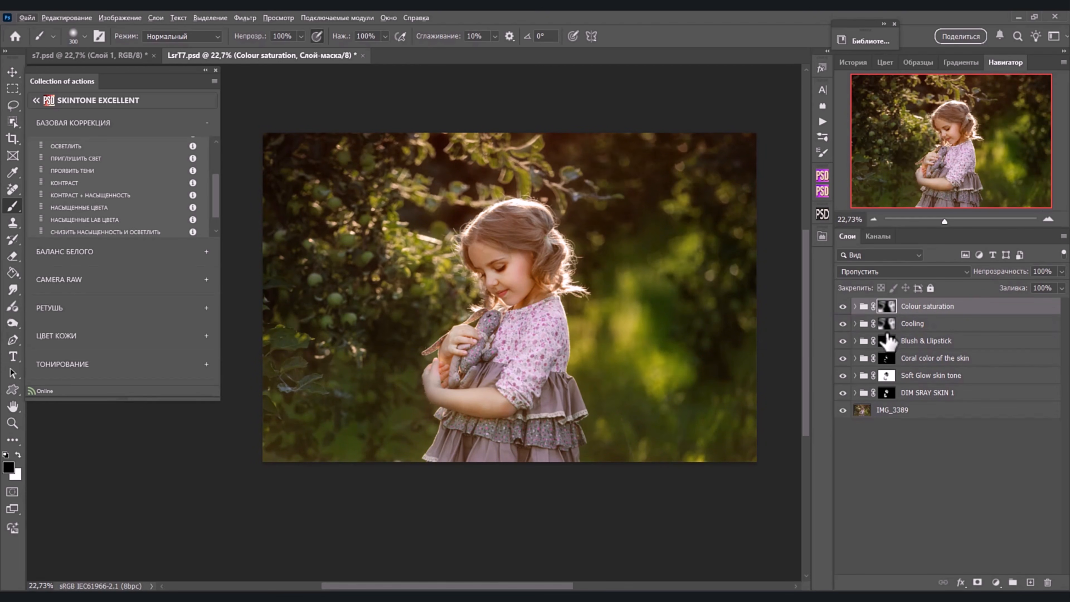
key(bracketleft)
key(bracketleft)
key(bracketleft)
key(bracketleft)
key(x)
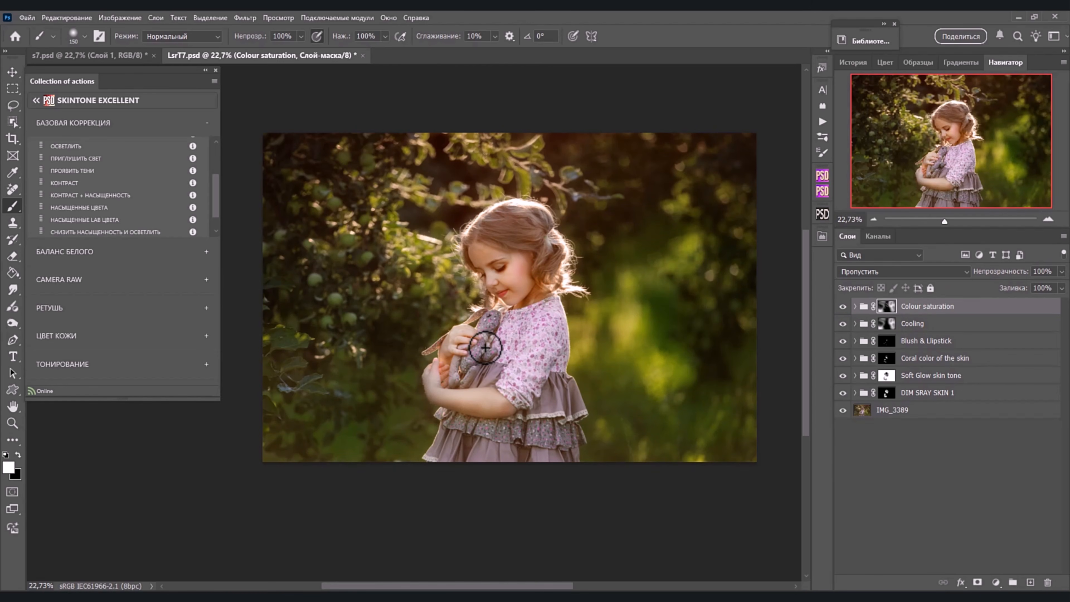
key(bracketright)
key(bracketright)
key(bracketright)
key(bracketright)
key(bracketright)
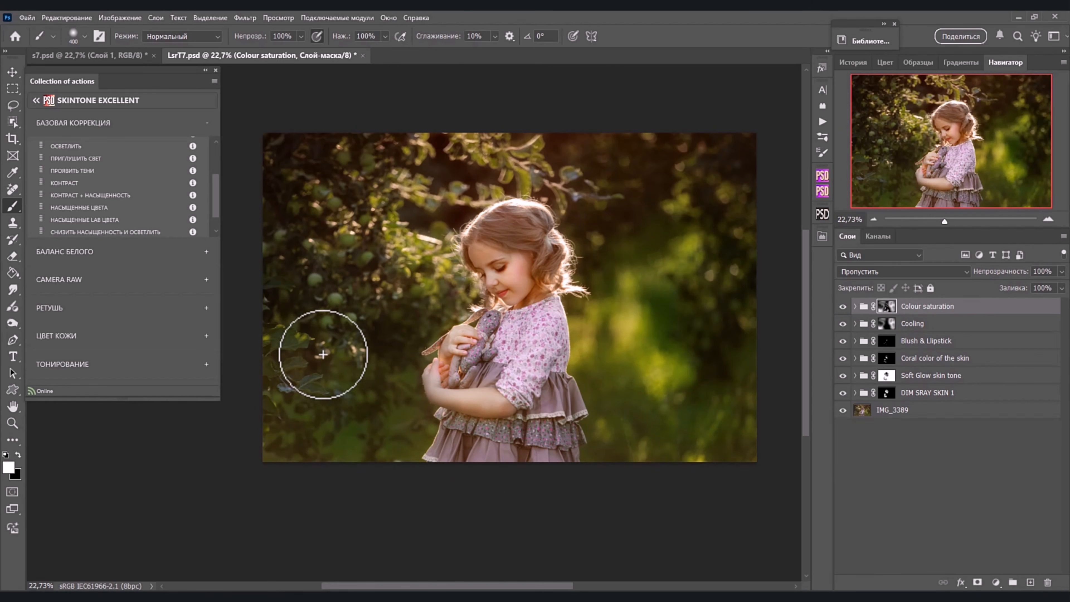
- Compare the photo without the Colour saturation group, and hide both the Colour saturation and Cooling groups
click(843, 307)
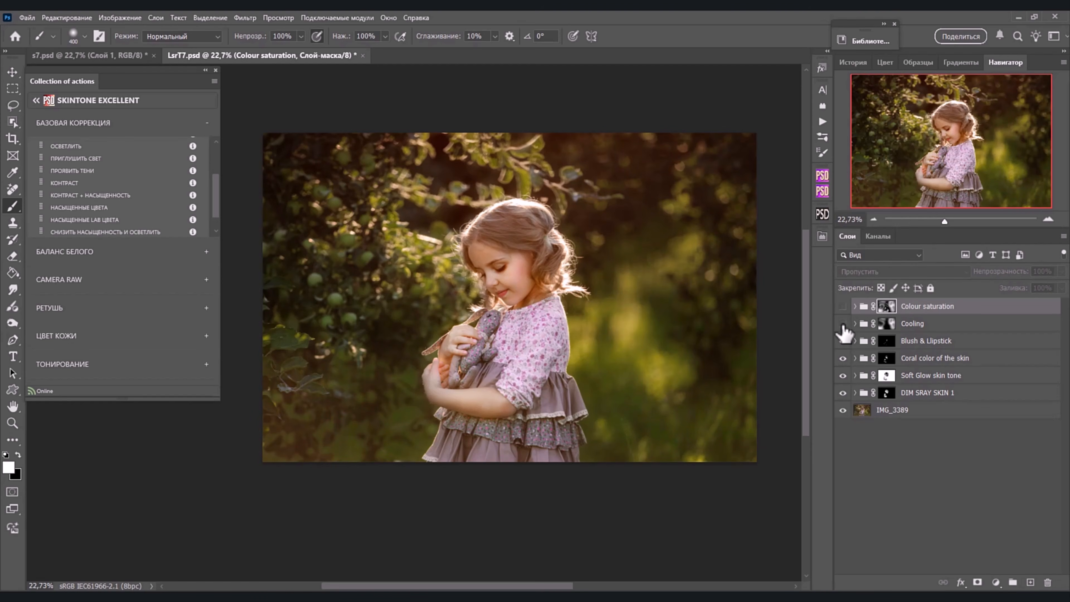
click(842, 307)
drag(842, 307, 844, 328)
- Apply the ЭФФЕКТ ТОНИРОВАНИЯ ФОТО 3 action at 73% opacity and paint black on its mask over the girl's face
click(118, 365)
click(131, 317)
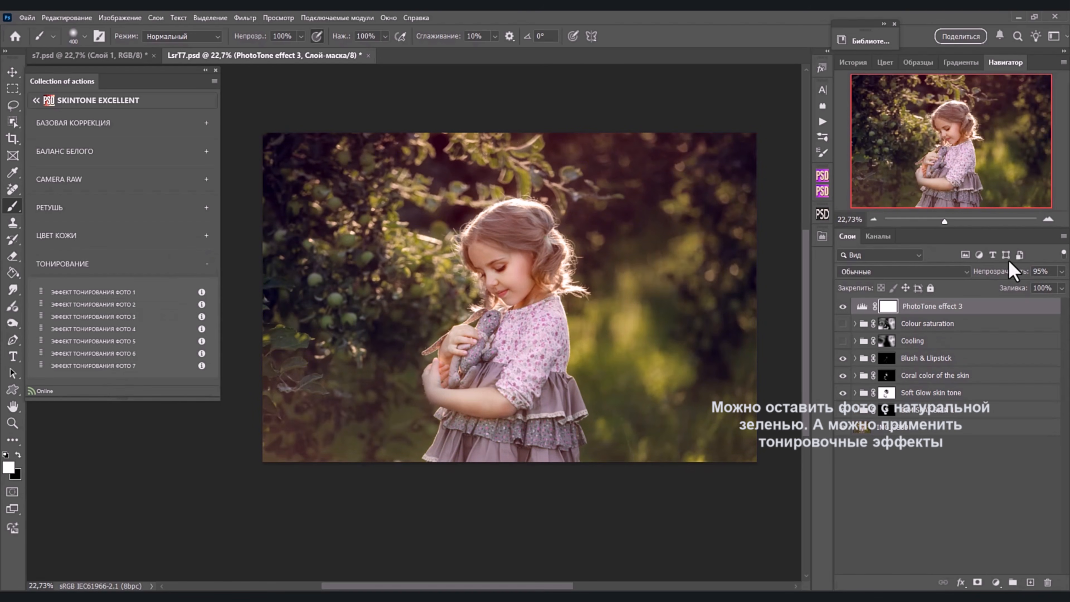
drag(1013, 278, 1001, 280)
key(x)
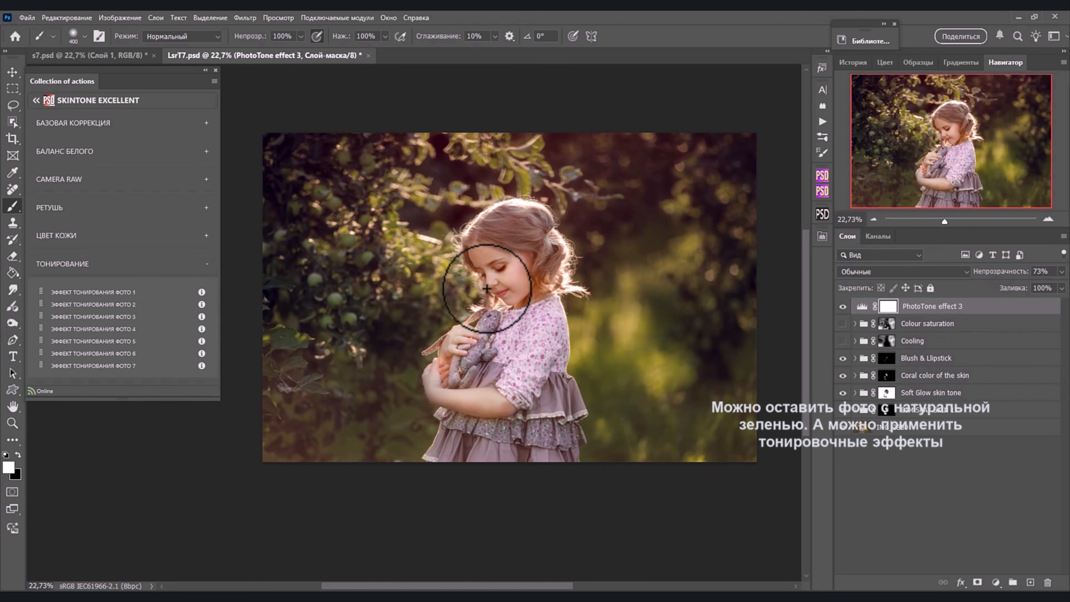
mouse_move(501, 256)
mouse_down()
mouse_move(518, 250)
mouse_move(531, 287)
mouse_up()
- Compare the photo with and without the PhotoTone effect 3 layer and leave that layer hidden
click(843, 307)
click(842, 307)
click(842, 306)
click(843, 307)
click(842, 307)
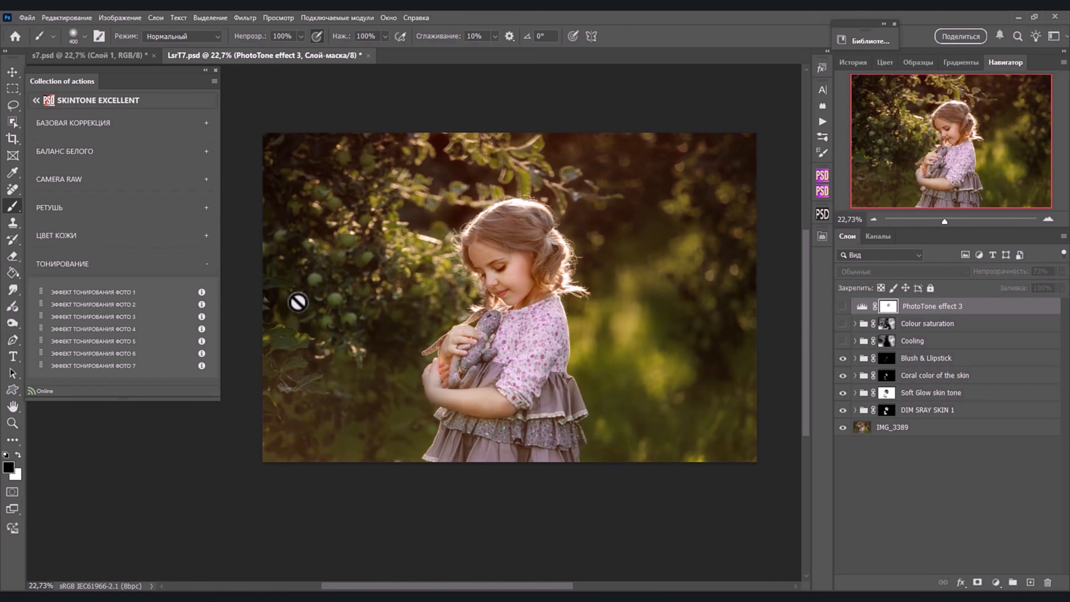
- Apply the ЭФФЕКТ ТОНИРОВАНИЯ ФОТО 4 action at 57% opacity and compare the photo with and without it
click(139, 330)
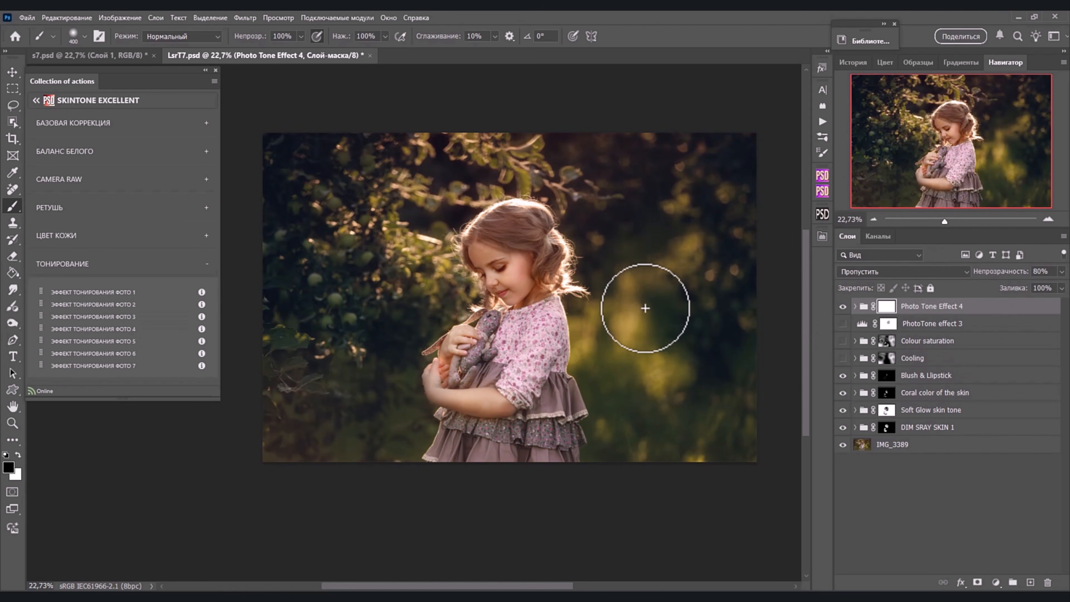
drag(1010, 272, 1006, 273)
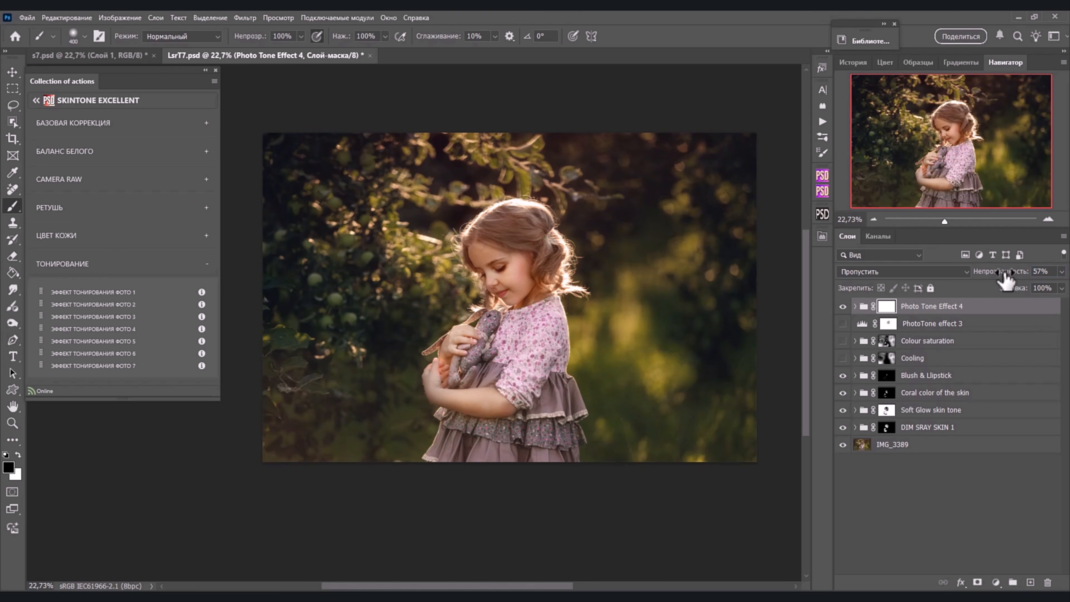
click(842, 306)
click(843, 306)
- With Photo Tone Effect 4 hidden, show the Colour saturation and Cooling groups and combine them in a new group
click(843, 307)
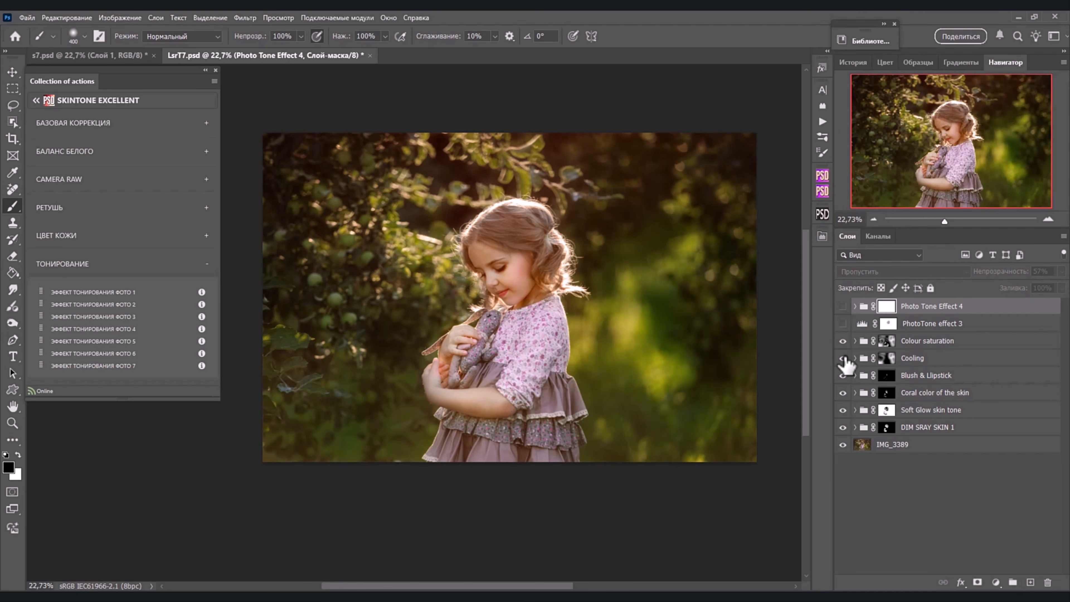
click(909, 342)
shift+click(941, 360)
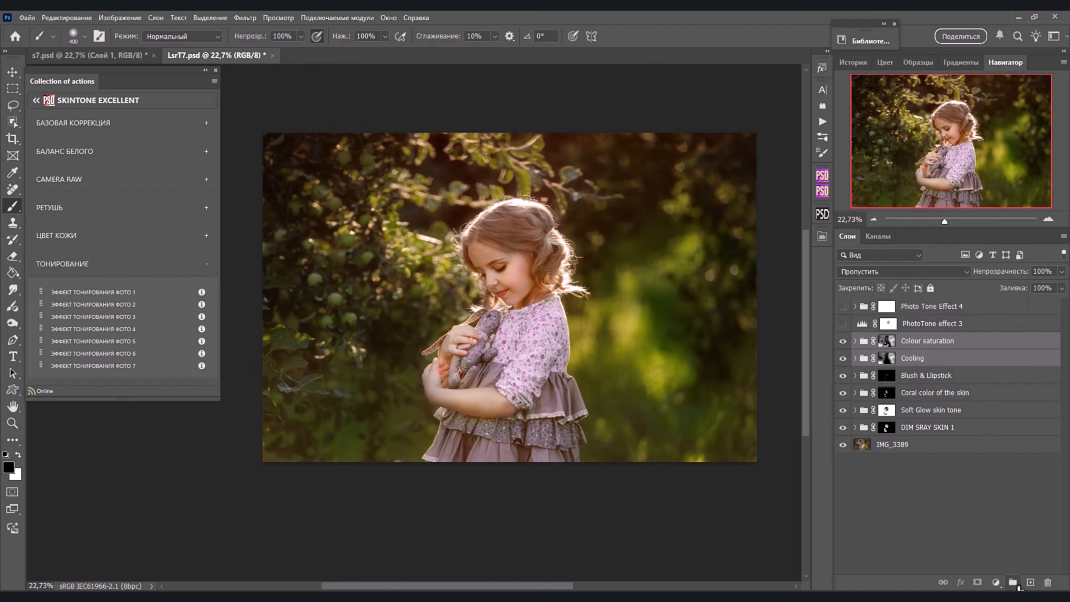
click(1012, 582)
- Compare the photo with and without the new background colour group, and compare the whole retouch with the original IMG_3389
click(843, 340)
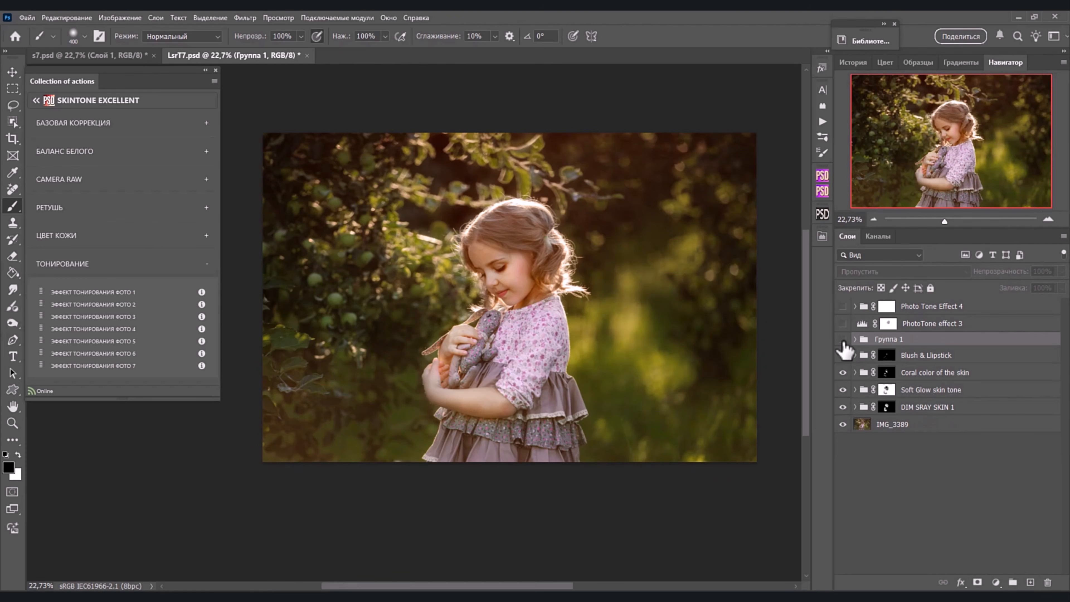
click(843, 340)
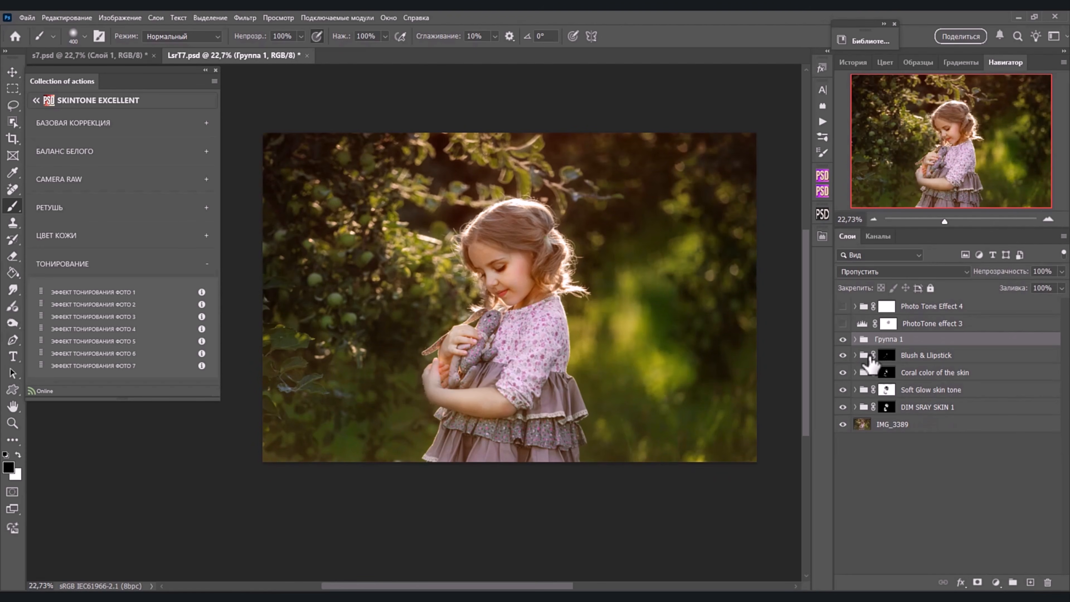
alt+click(843, 424)
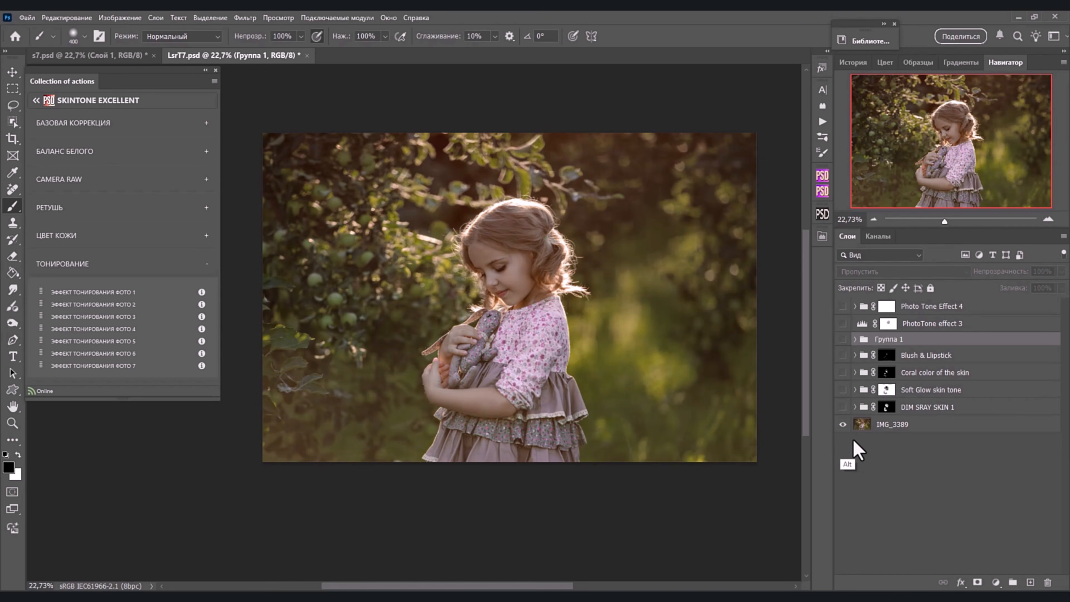
alt+click(843, 425)
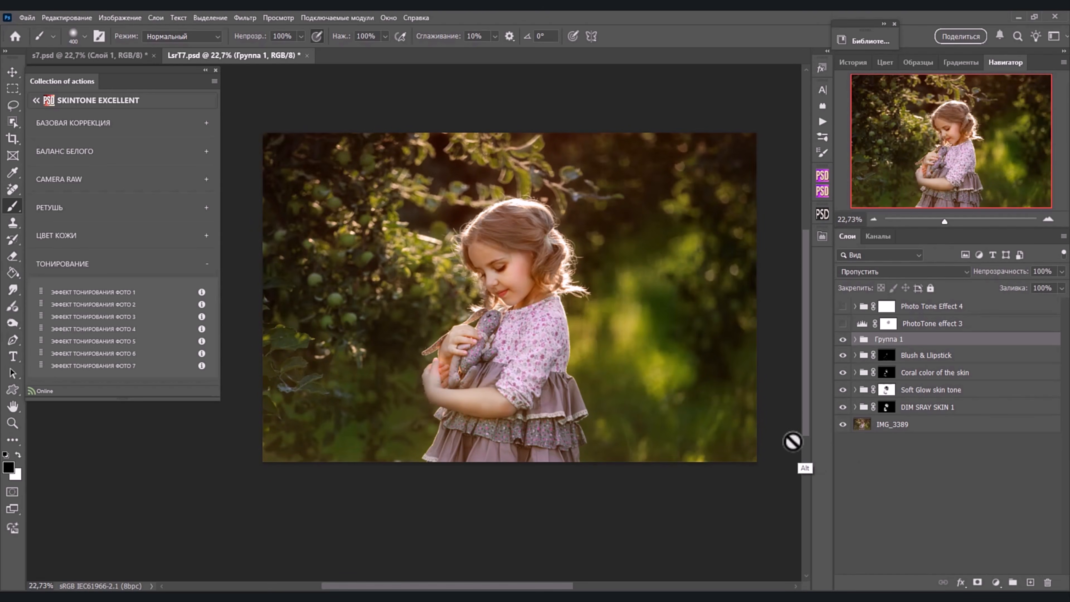